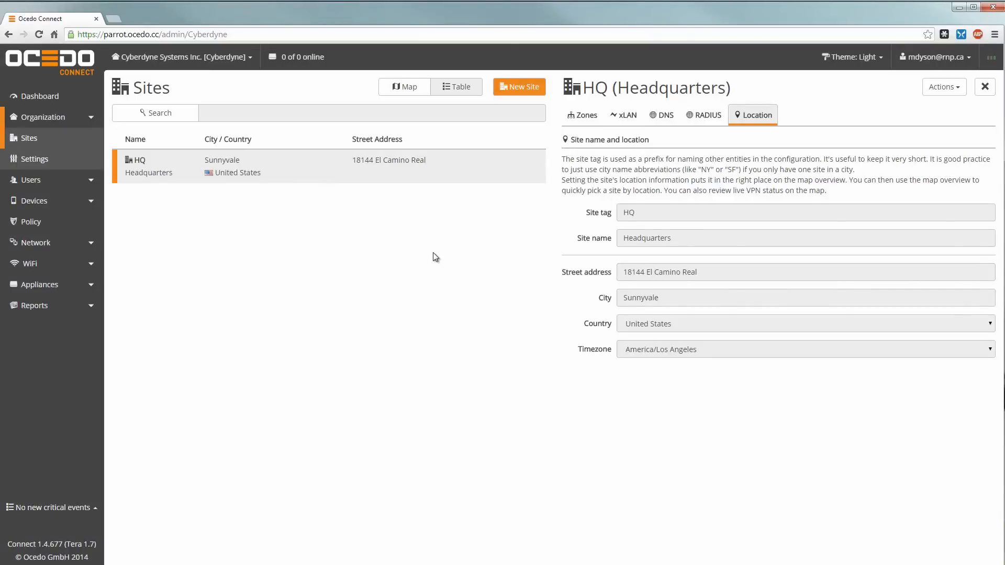
Step: Review the HQ LAN zone's Zone Settings, IP and DHCPs / RA tabs, then show the Uplinks list
{"action": "left_click", "coordinate": [41, 244]}
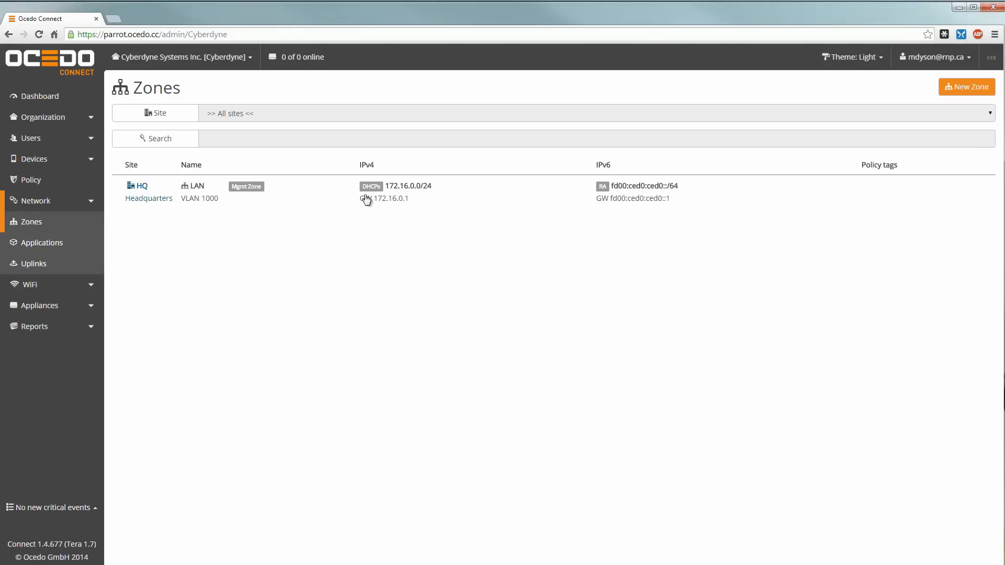
{"action": "left_click", "coordinate": [446, 191]}
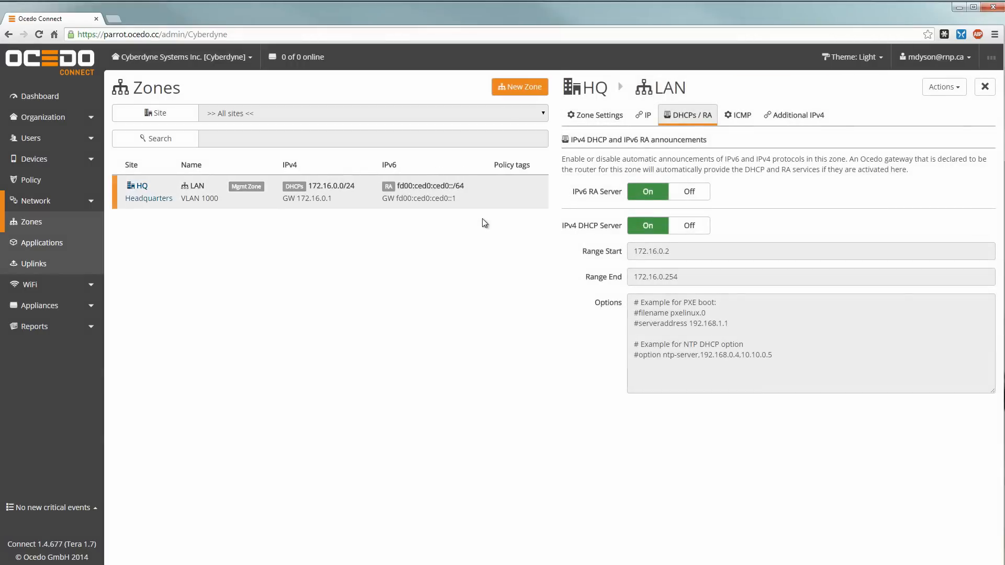
{"action": "left_click", "coordinate": [605, 114]}
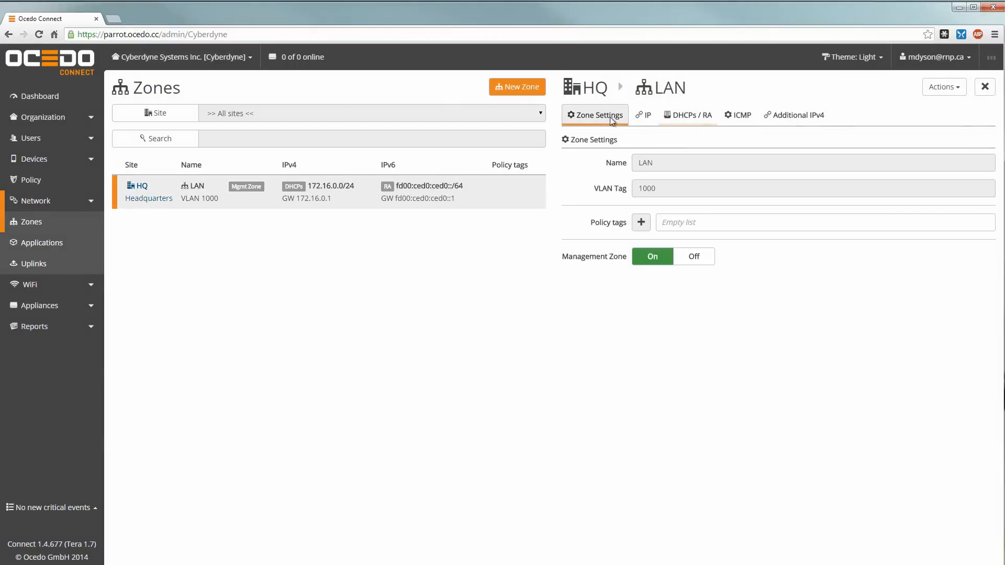
{"action": "left_click", "coordinate": [646, 115]}
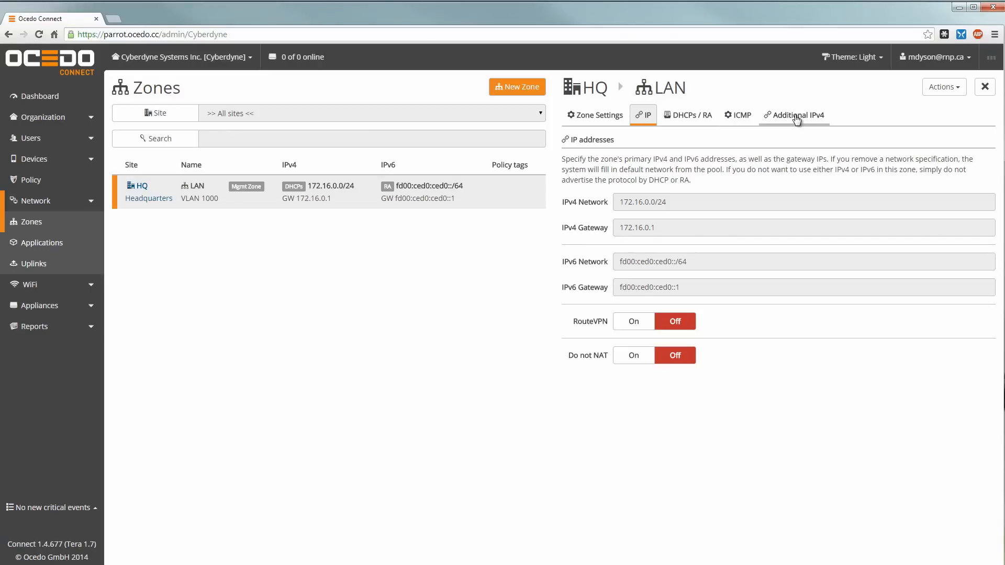
{"action": "left_click", "coordinate": [688, 116]}
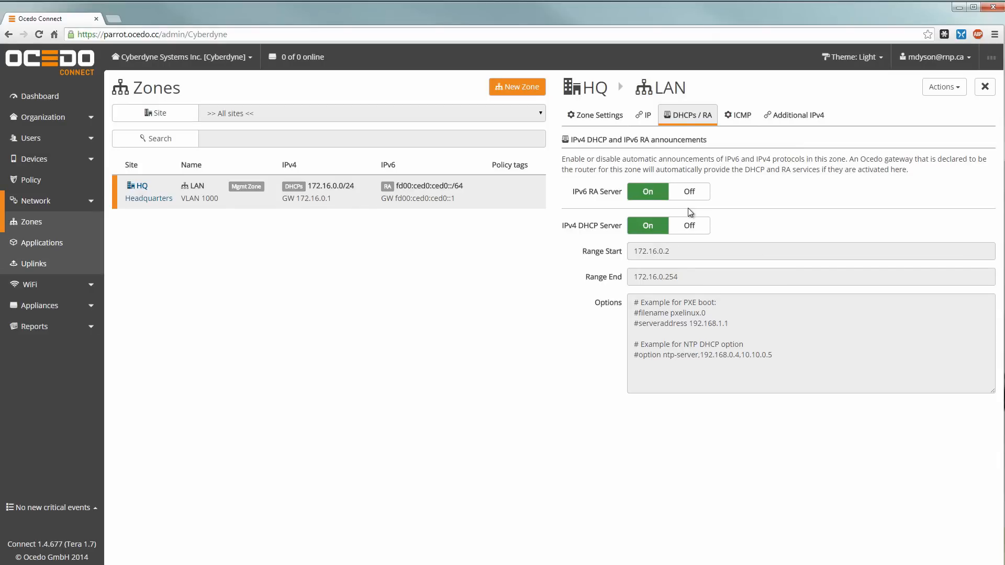
{"action": "left_click", "coordinate": [45, 266]}
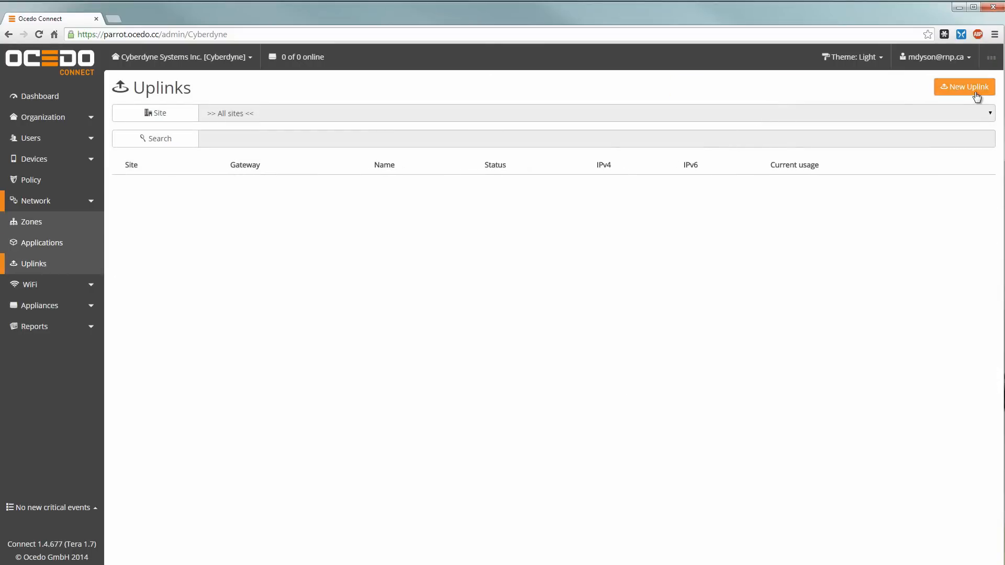
Step: Add a DHCP-client uplink named 'Verizon FIOS', then go to the Appliances list
{"action": "left_click", "coordinate": [977, 92]}
{"action": "type", "text": "Ver"}
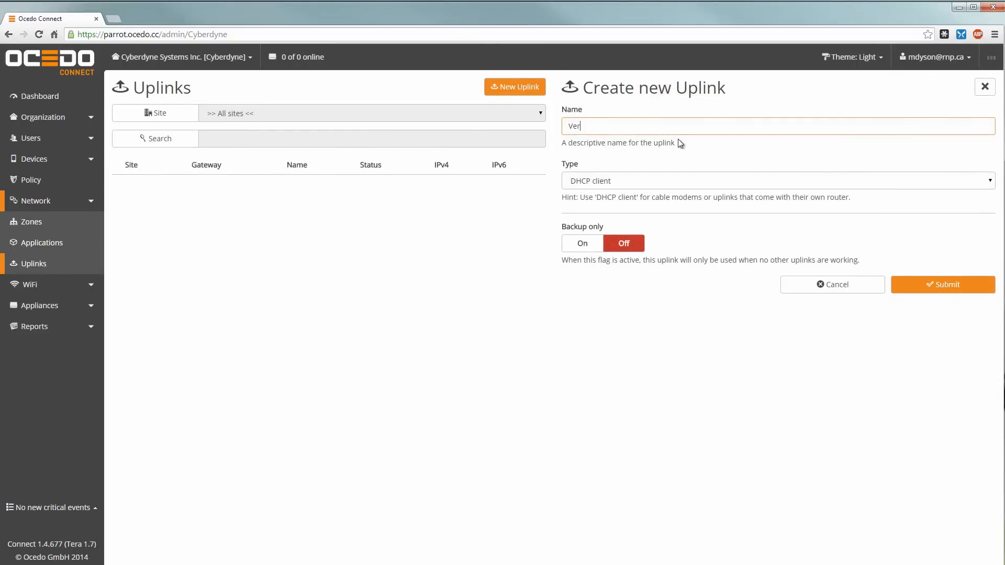
{"action": "type", "text": "izon FIOS"}
{"action": "left_click", "coordinate": [909, 285]}
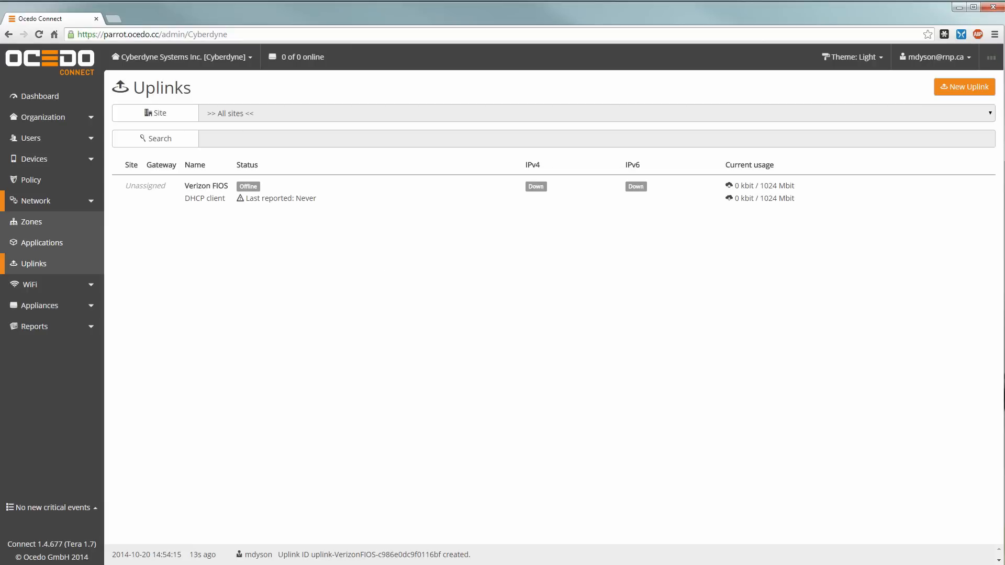
{"action": "left_click", "coordinate": [43, 310]}
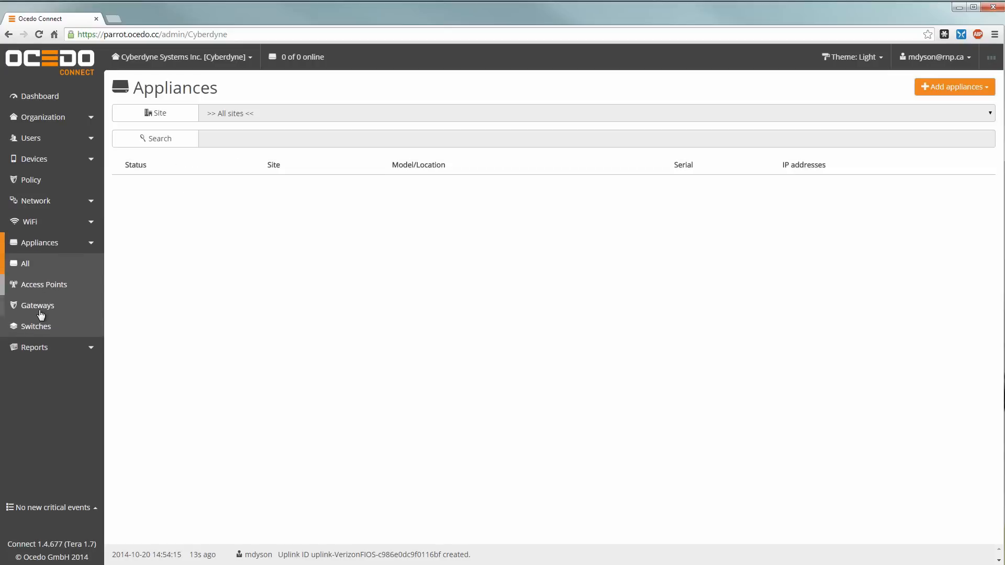
Step: Register the G50 hardware gateway with its pasted serial number, deployed into the HQ (Headquarters) site
{"action": "left_click", "coordinate": [41, 312]}
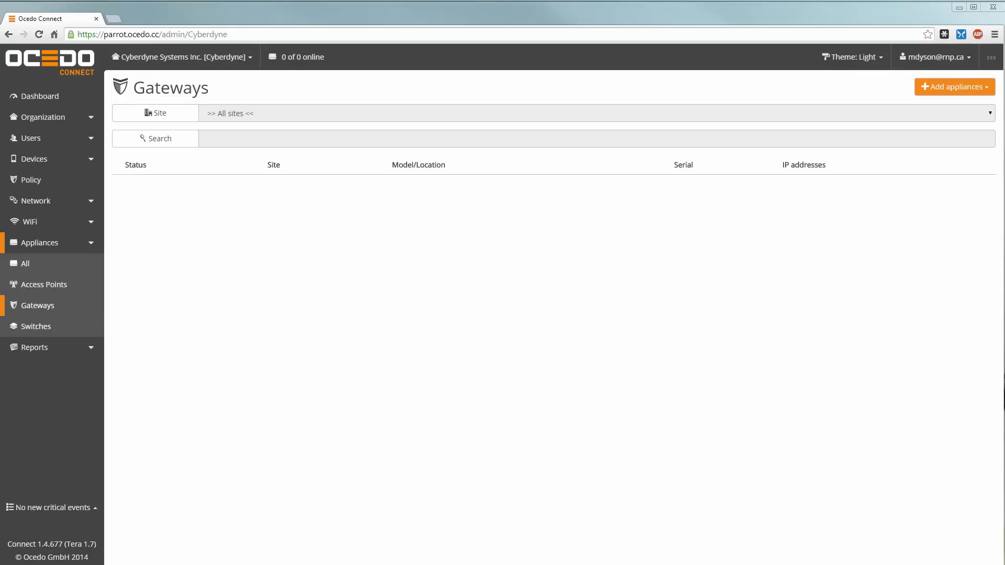
{"action": "left_click", "coordinate": [937, 88]}
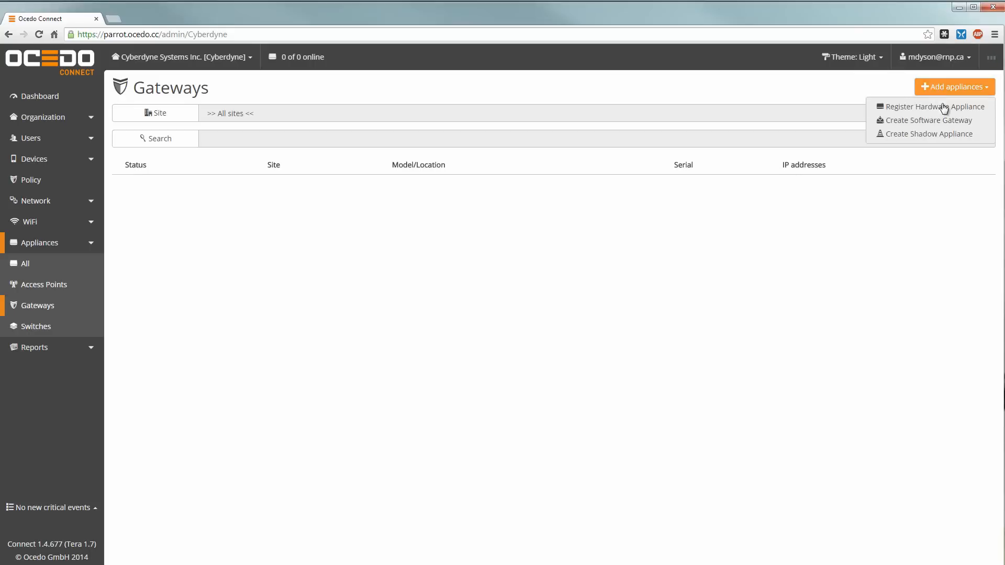
{"action": "left_click", "coordinate": [916, 107]}
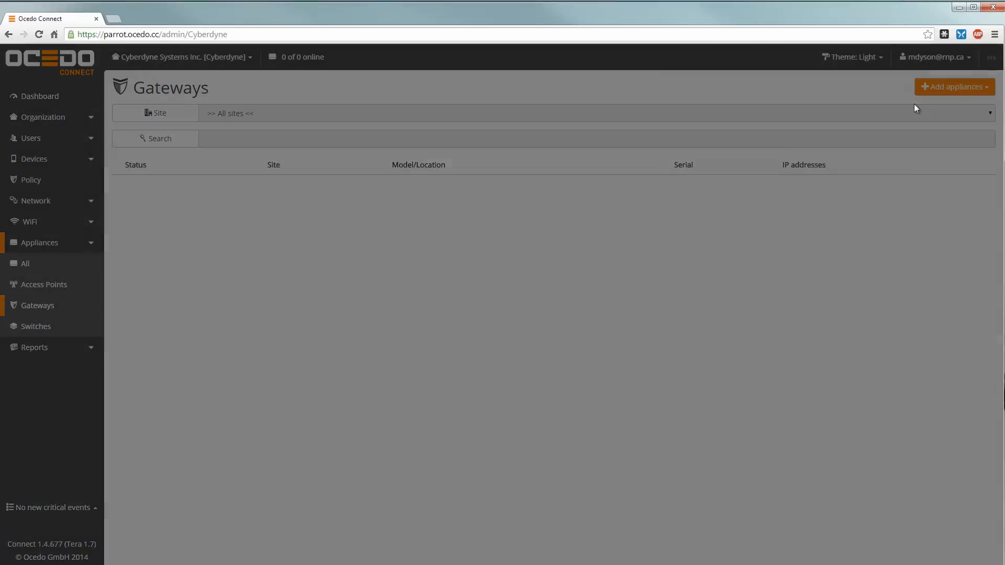
{"action": "key", "text": "ctrl+v"}
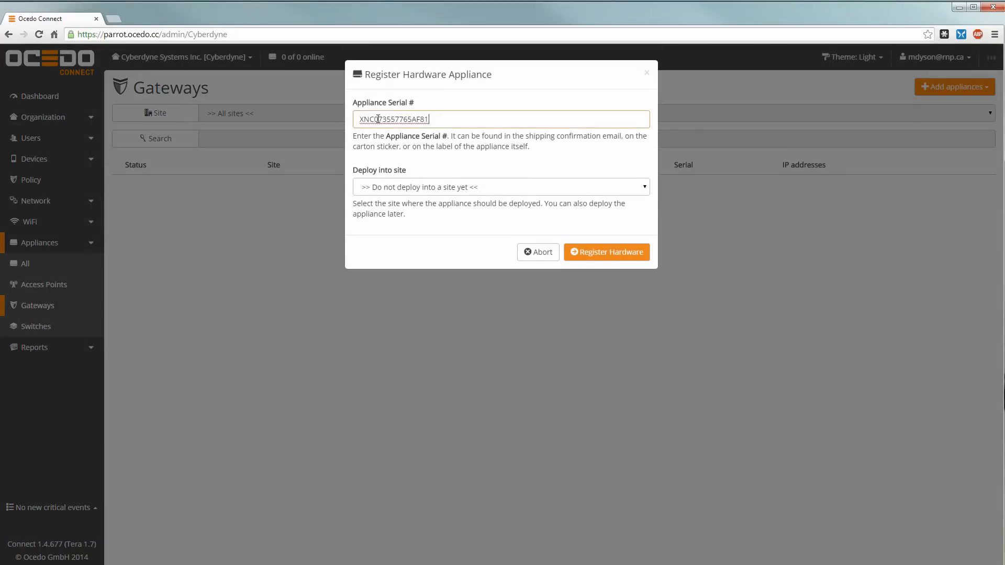
{"action": "left_click", "coordinate": [503, 186]}
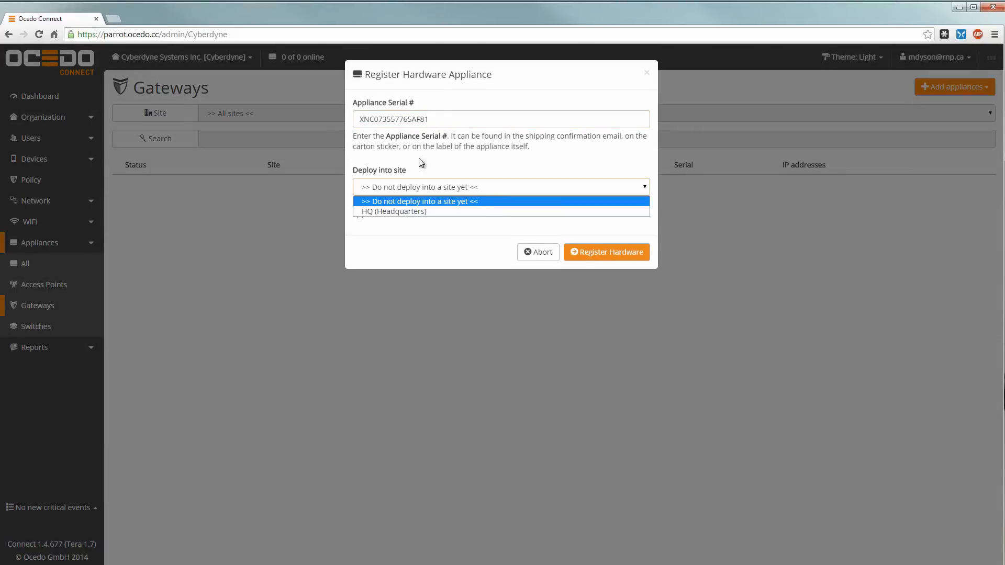
{"action": "left_click", "coordinate": [373, 212]}
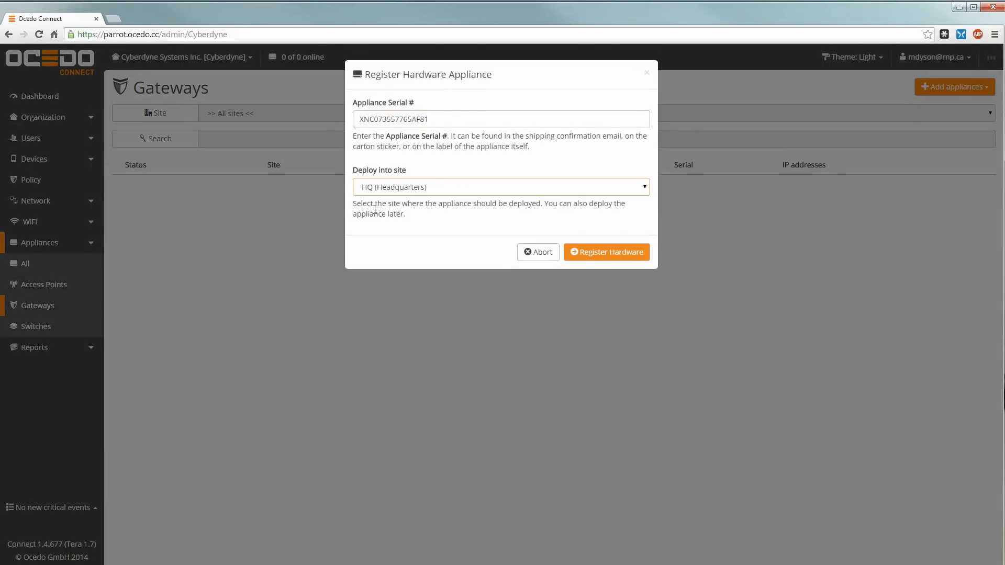
{"action": "left_click", "coordinate": [620, 248]}
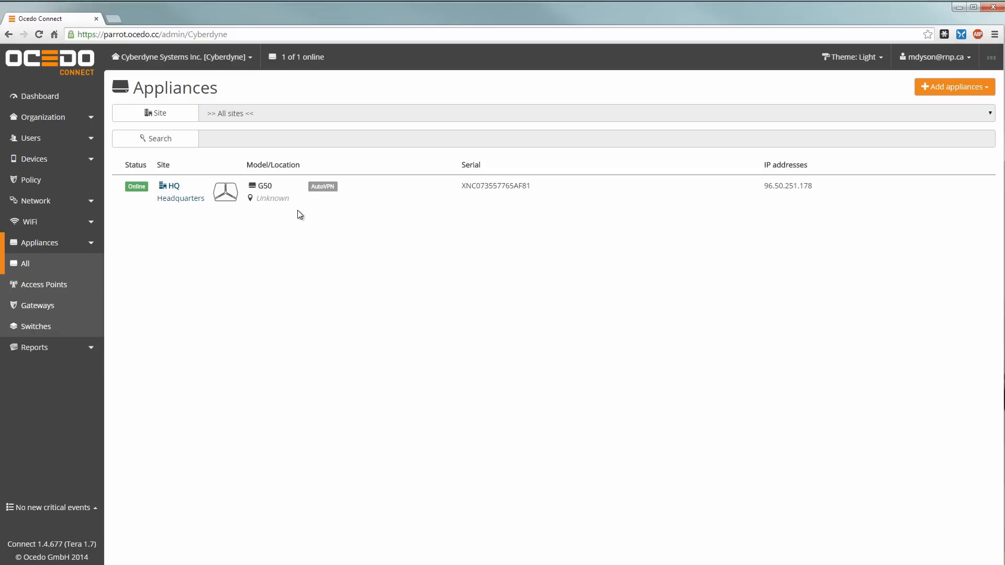
Step: Set the G50's WAN1 port to the Verizon FIOS uplink and LAN1 to HQ -> LAN [1000]
{"action": "left_click", "coordinate": [372, 202]}
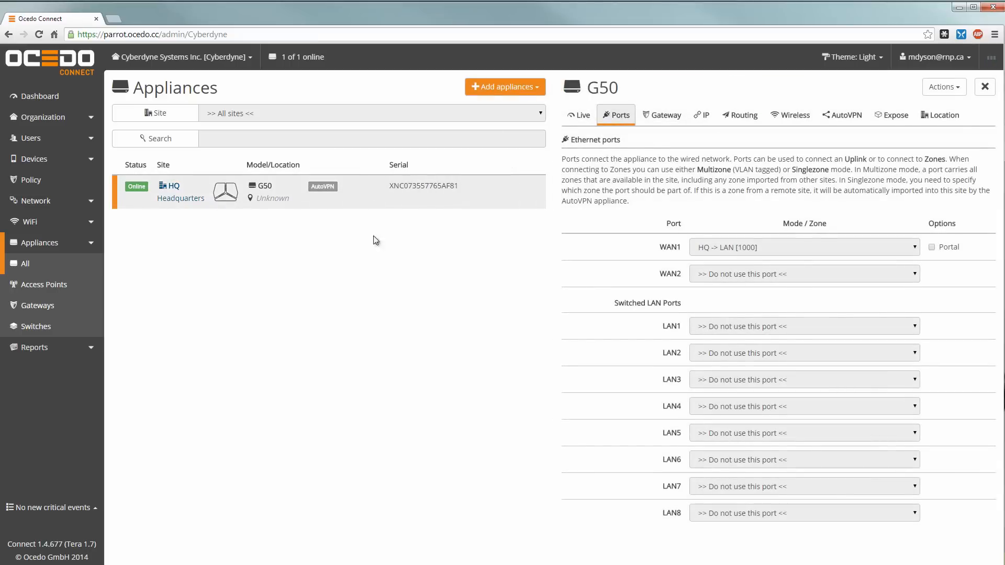
{"action": "left_click", "coordinate": [731, 253]}
{"action": "left_click", "coordinate": [745, 282]}
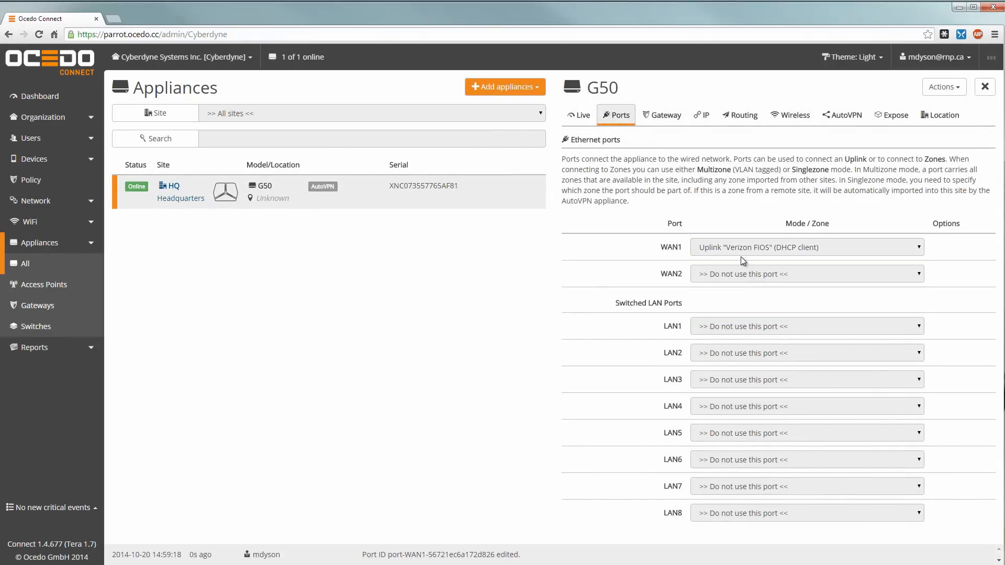
{"action": "left_click", "coordinate": [706, 330]}
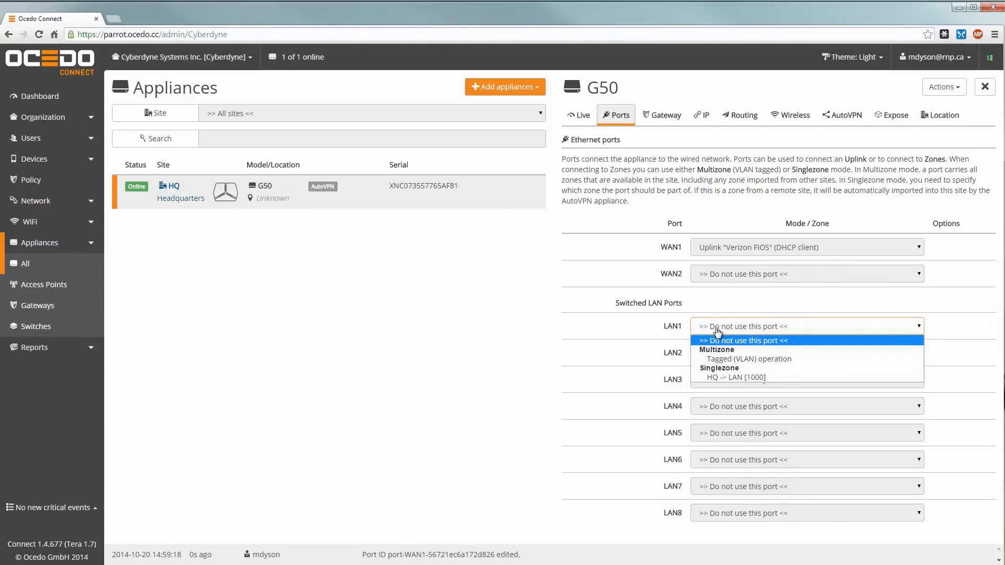
{"action": "left_click", "coordinate": [735, 377]}
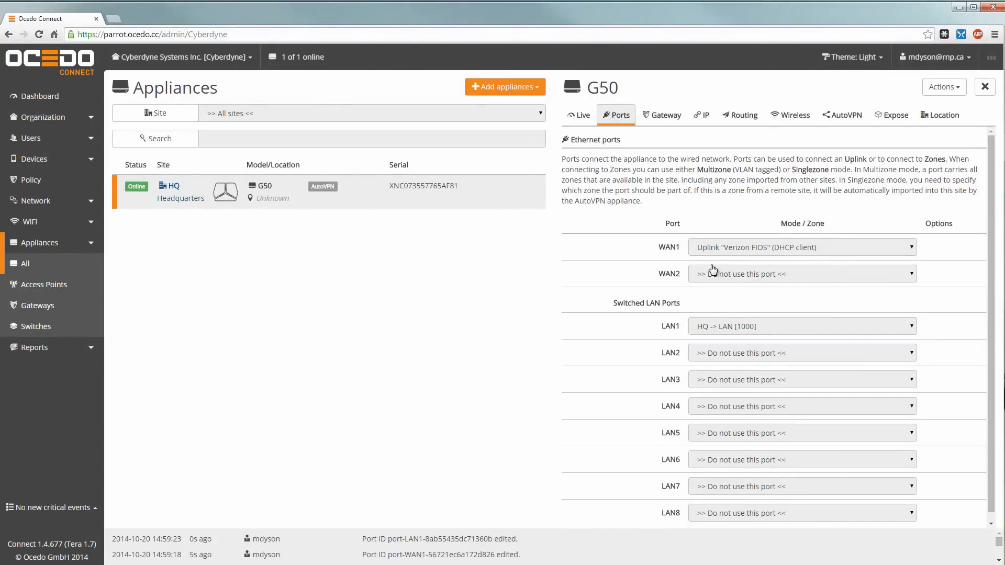
Step: Switch the G50's Gateway setting On so it serves the HQ LAN zone
{"action": "left_click", "coordinate": [657, 119]}
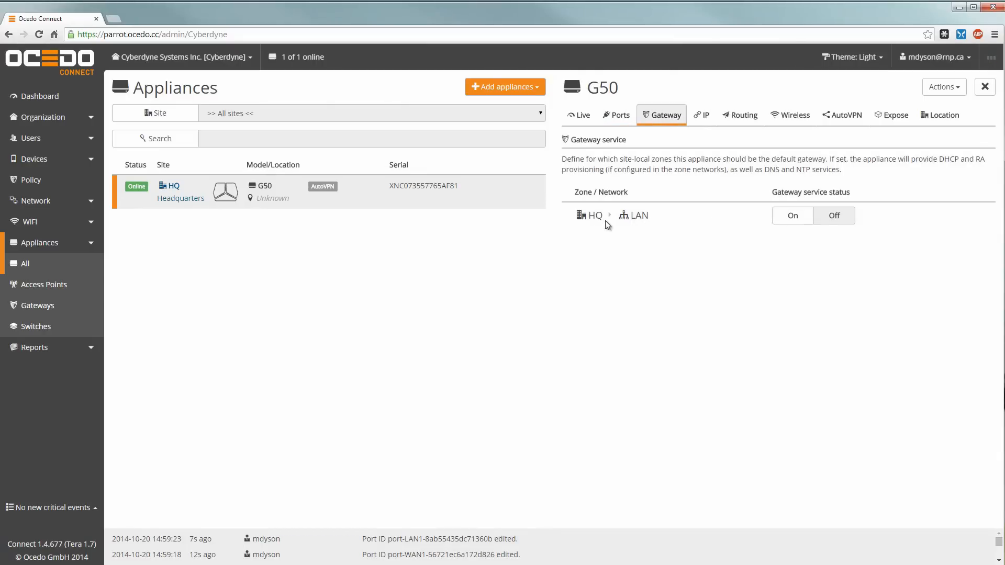
{"action": "left_click", "coordinate": [789, 223]}
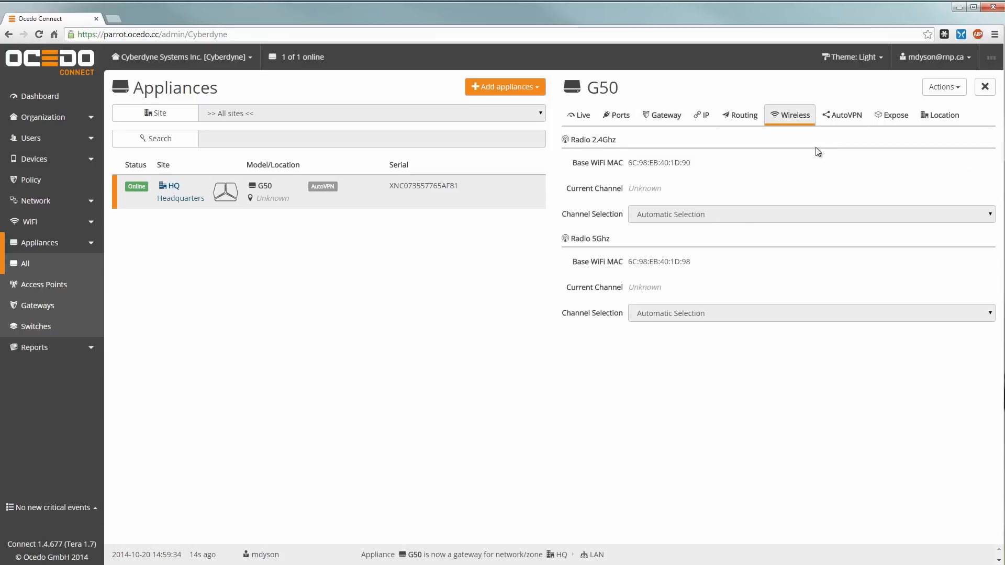
{"action": "left_click", "coordinate": [834, 120]}
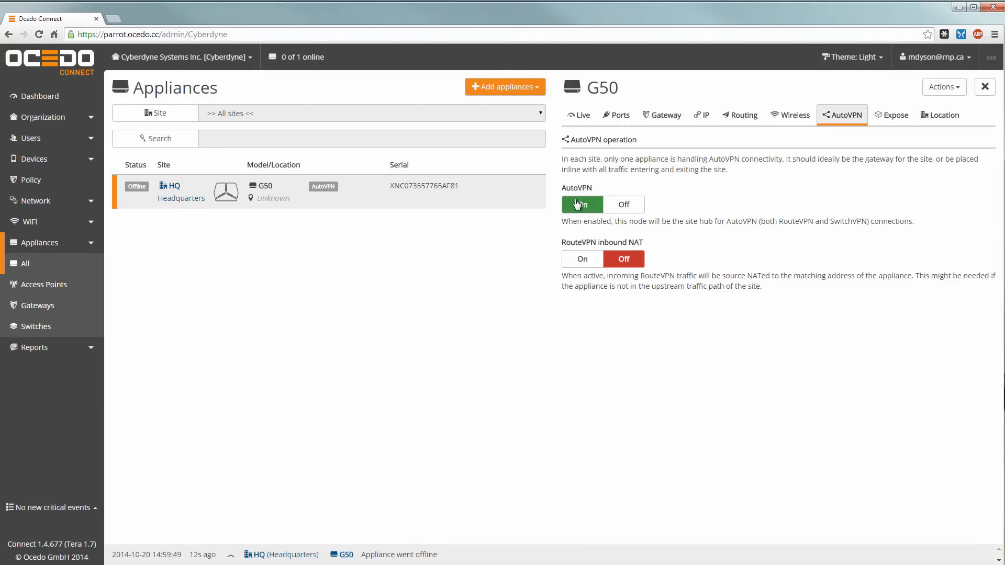
Step: Enter 'Server Room' as the G50 appliance's location and save it
{"action": "left_click", "coordinate": [937, 117]}
{"action": "left_click", "coordinate": [651, 258]}
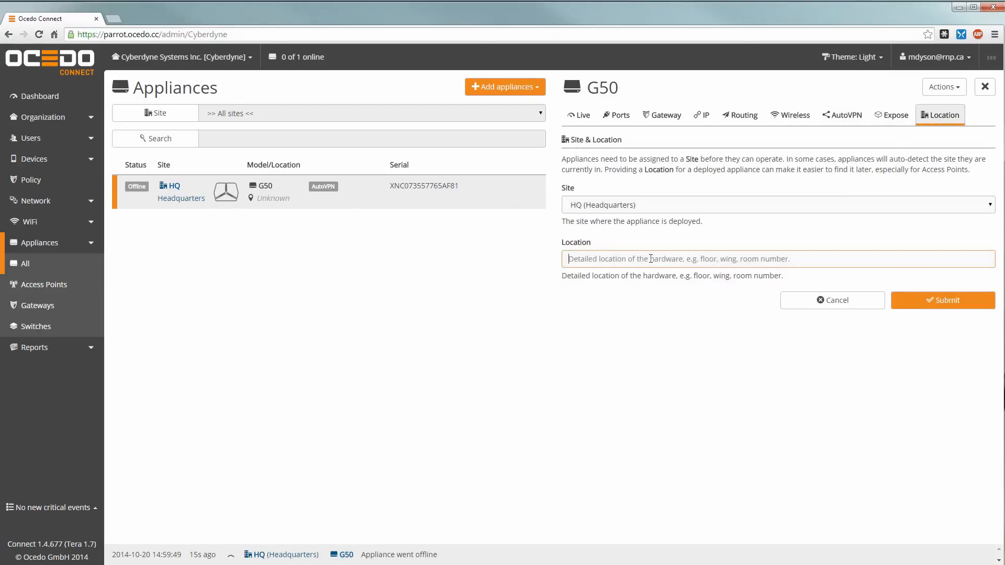
{"action": "type", "text": "Server Room"}
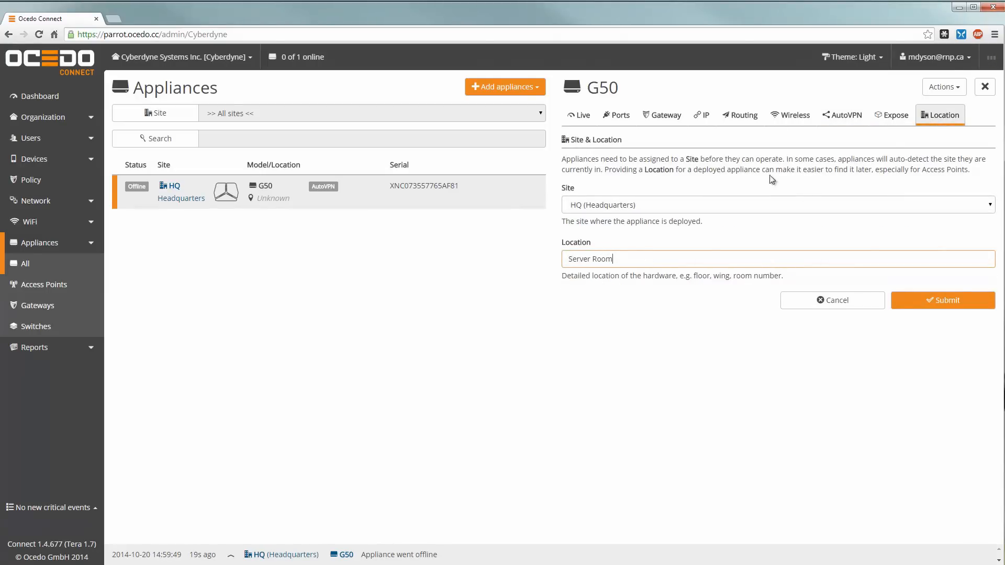
{"action": "left_click", "coordinate": [919, 301]}
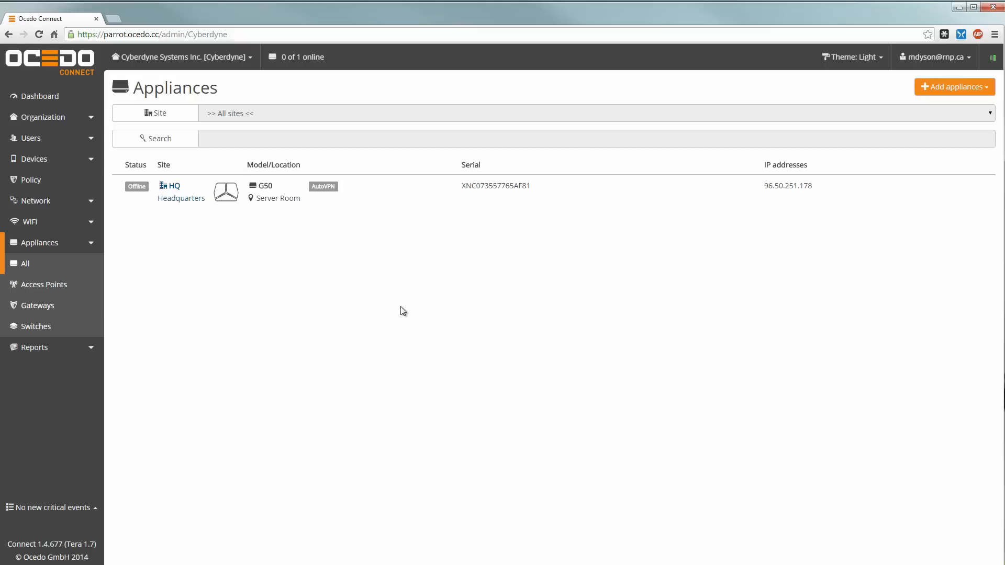
Step: Create the SSID 'CyberCorp' with WPA2 Personal security and a network password
{"action": "left_click", "coordinate": [30, 223]}
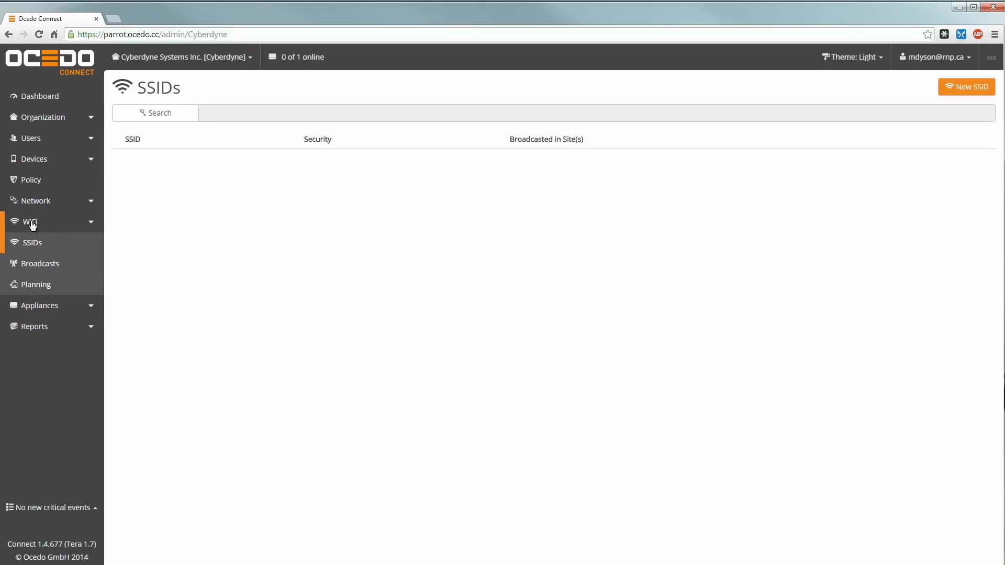
{"action": "left_click", "coordinate": [38, 249]}
{"action": "left_click", "coordinate": [957, 85]}
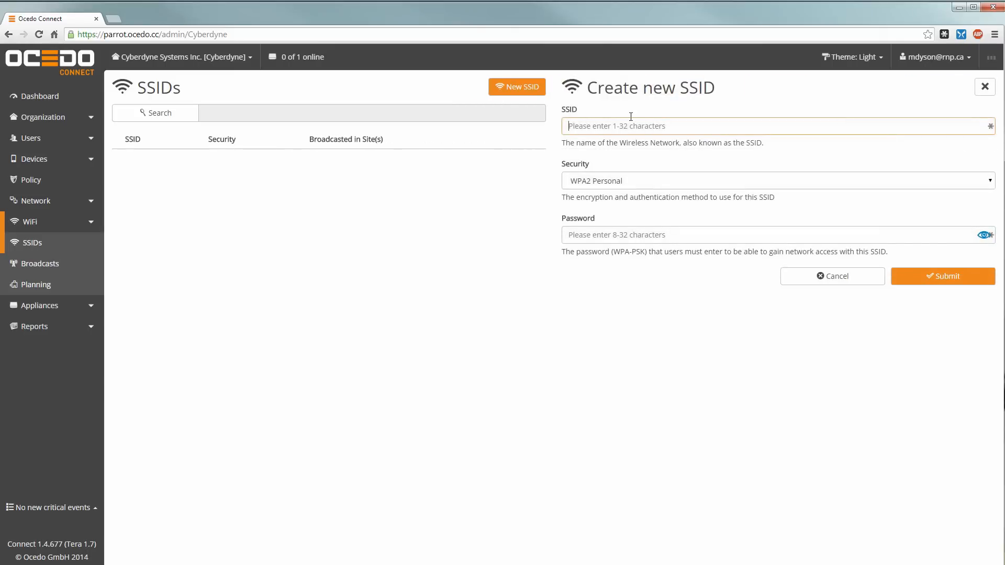
{"action": "type", "text": "CyberCorp"}
{"action": "left_click", "coordinate": [590, 234]}
{"action": "type", "text": "Cyb"}
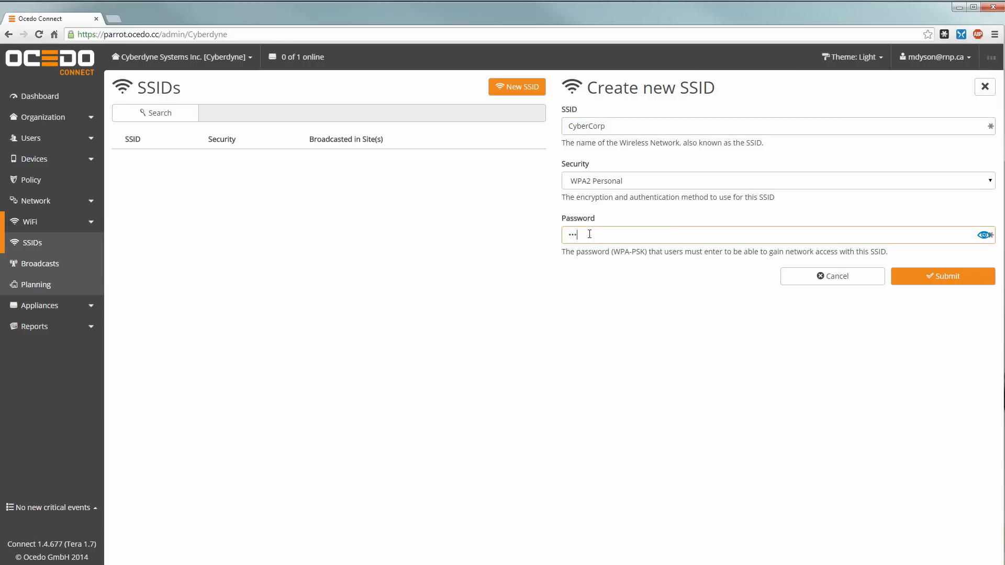
{"action": "left_click", "coordinate": [949, 276]}
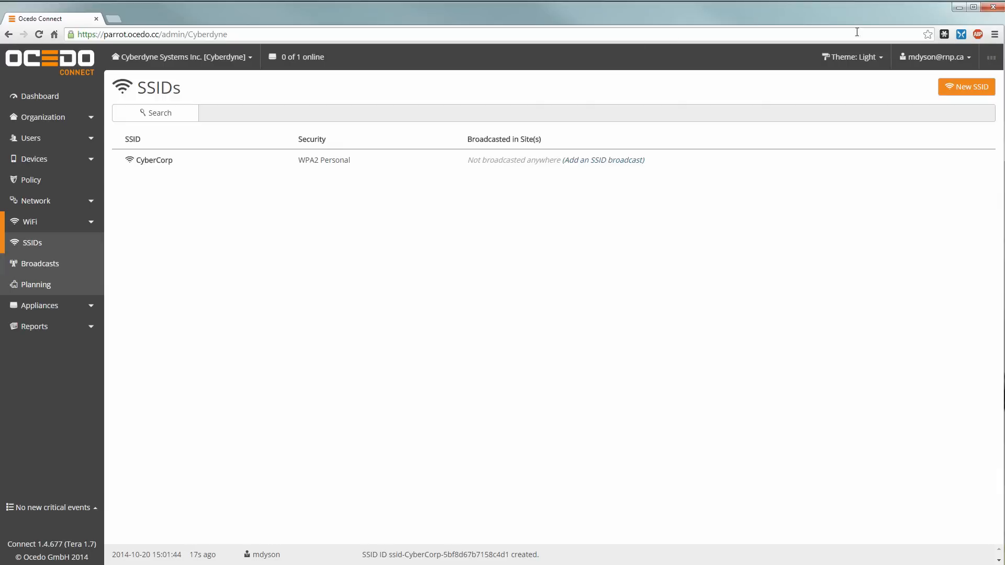
Step: Add the SSID 'CyberGuest' with its Security set to Open
{"action": "left_click", "coordinate": [951, 85]}
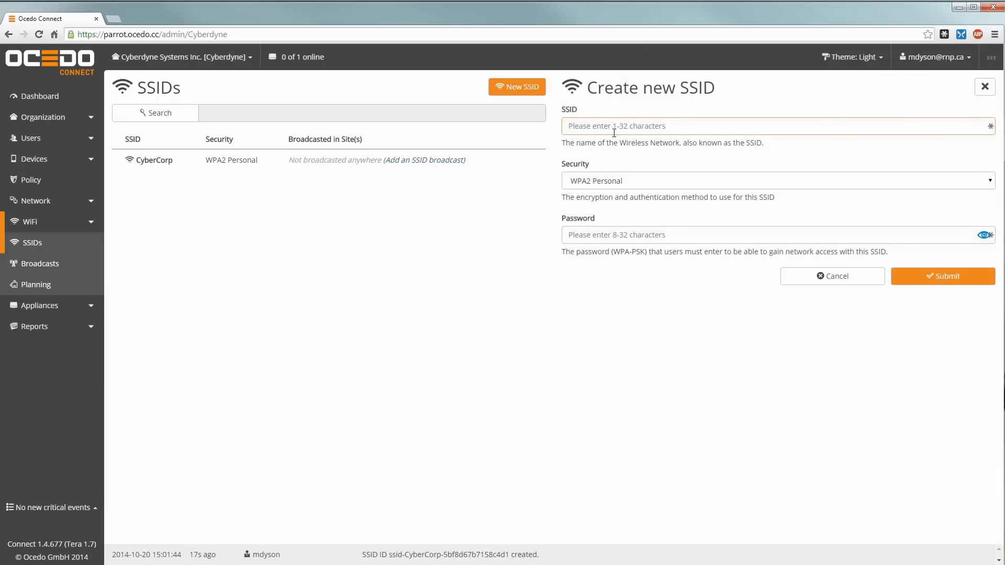
{"action": "type", "text": "CyberGuest"}
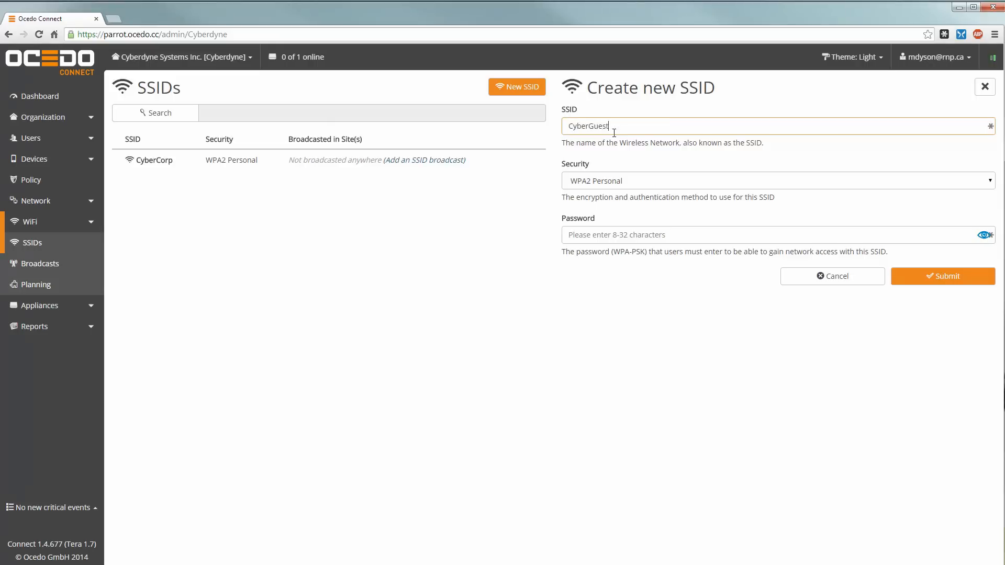
{"action": "left_click", "coordinate": [644, 178]}
{"action": "left_click", "coordinate": [584, 216]}
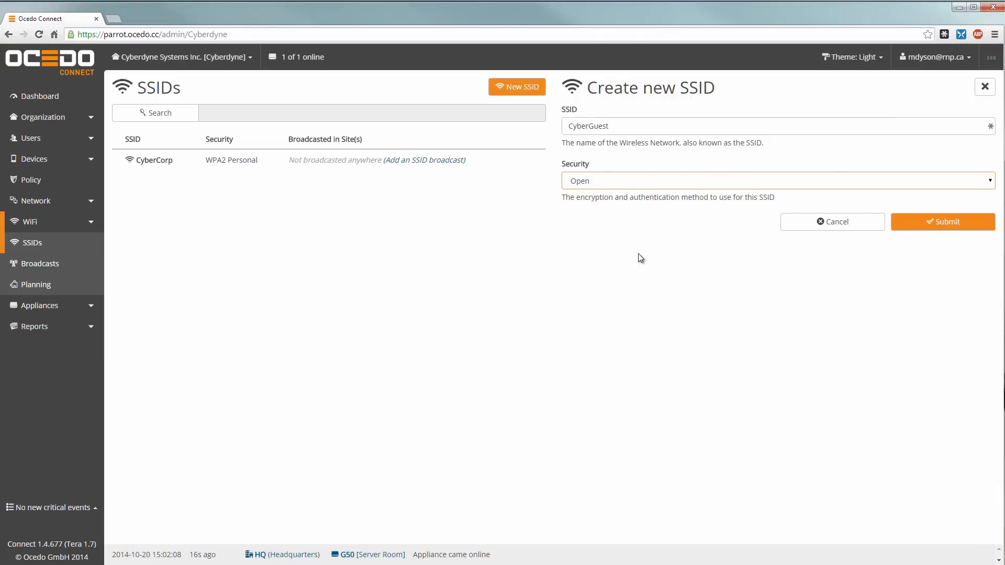
{"action": "left_click", "coordinate": [934, 224]}
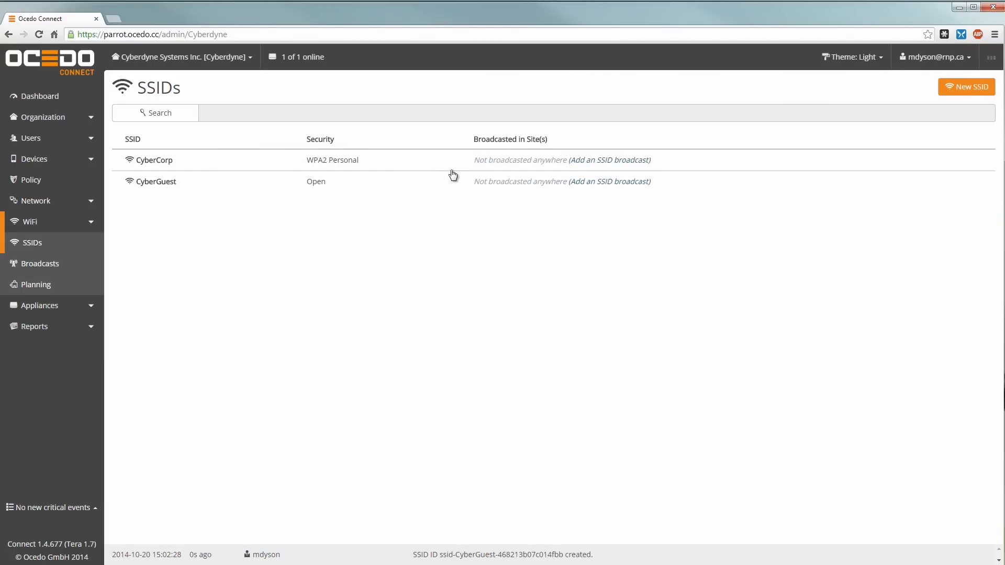
Step: Create a broadcast of CyberCorp at site HQ with default zone HQ -> LAN [1000]
{"action": "left_click", "coordinate": [46, 265]}
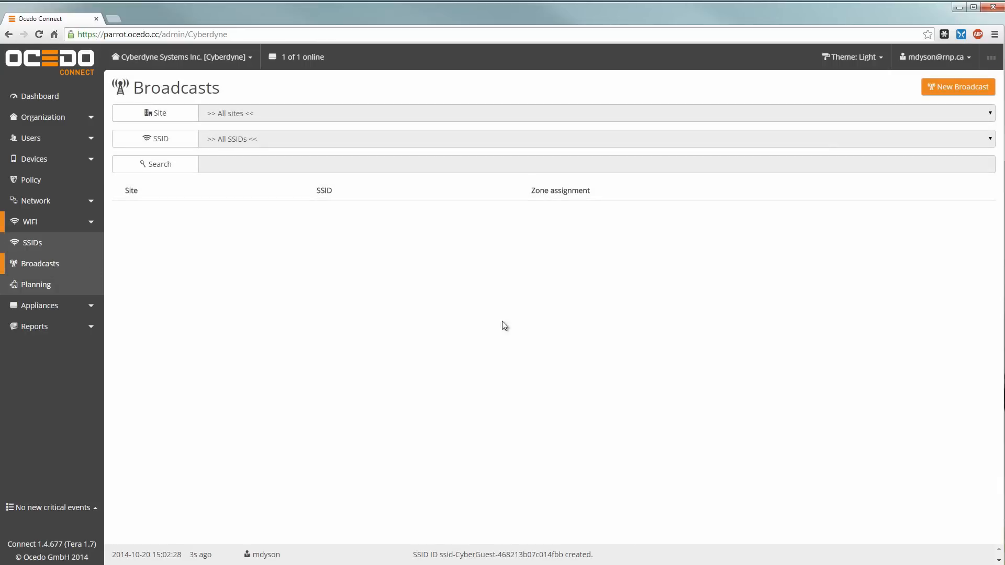
{"action": "left_click", "coordinate": [31, 242]}
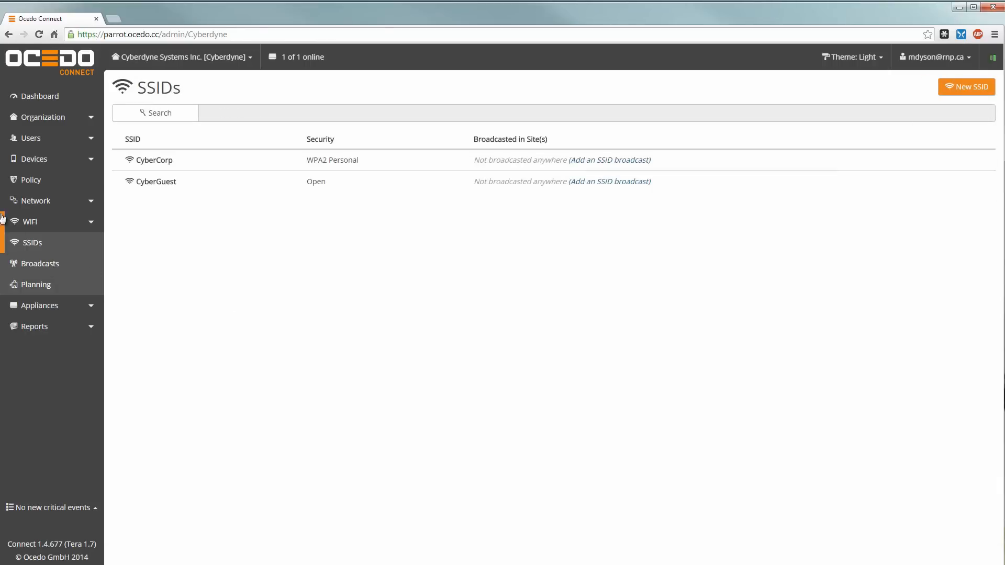
{"action": "left_click", "coordinate": [48, 263]}
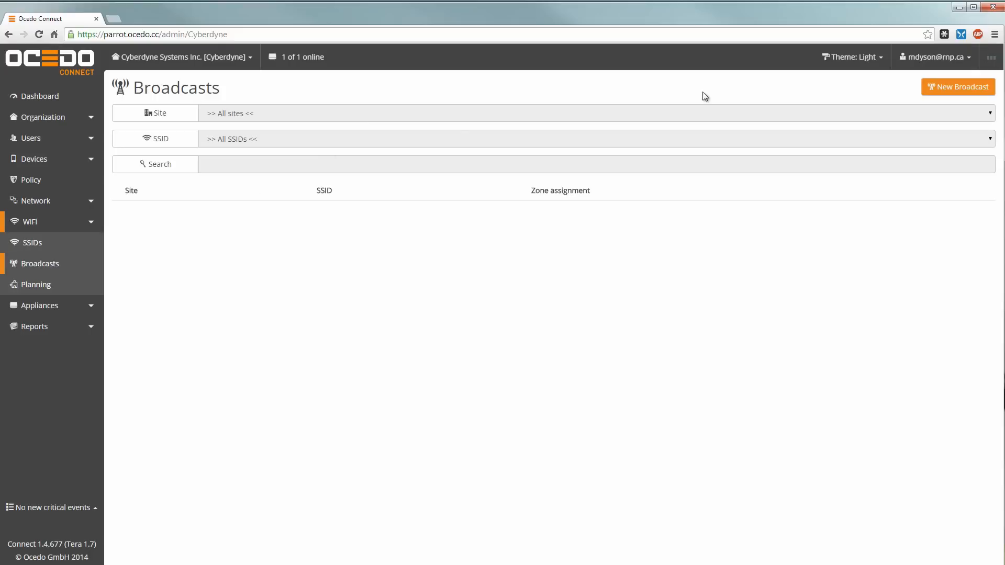
{"action": "left_click", "coordinate": [930, 89]}
{"action": "left_click", "coordinate": [589, 130]}
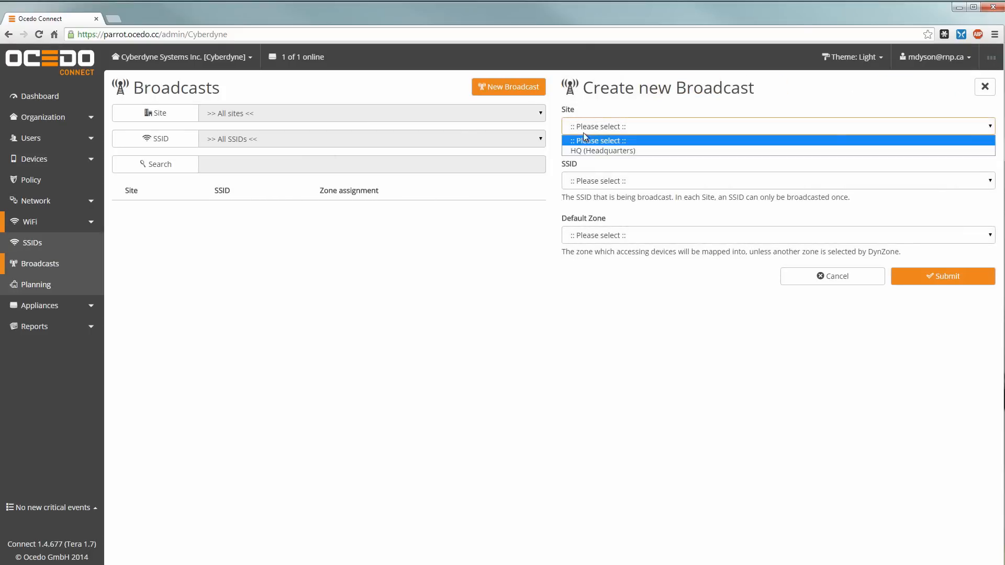
{"action": "left_click", "coordinate": [579, 149]}
{"action": "left_click", "coordinate": [647, 184]}
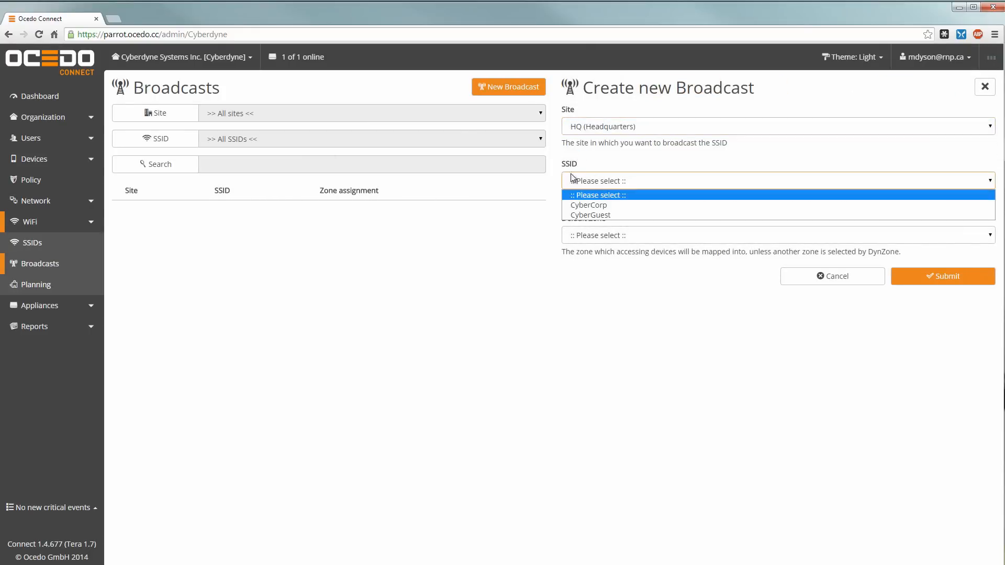
{"action": "left_click", "coordinate": [582, 205]}
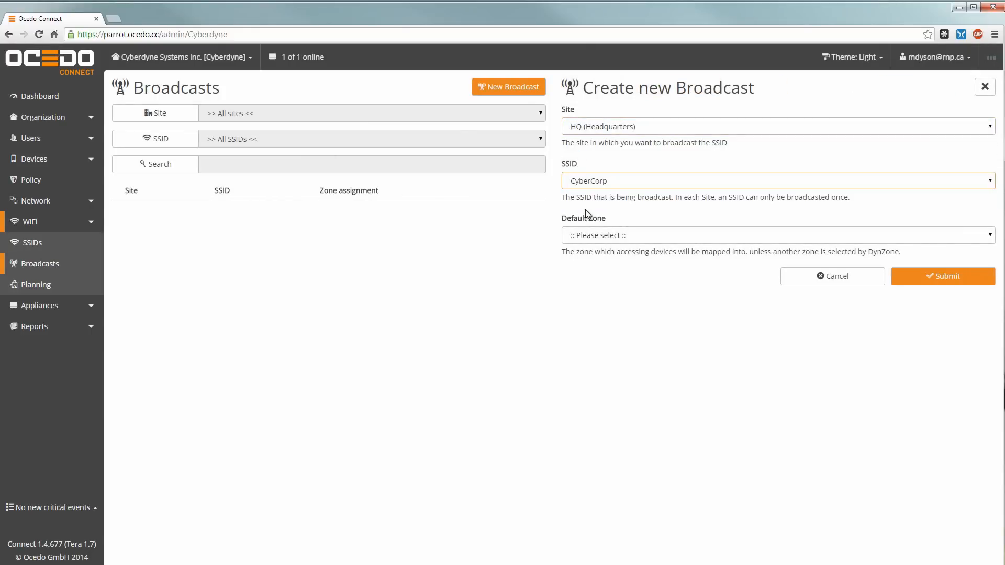
{"action": "left_click", "coordinate": [688, 229]}
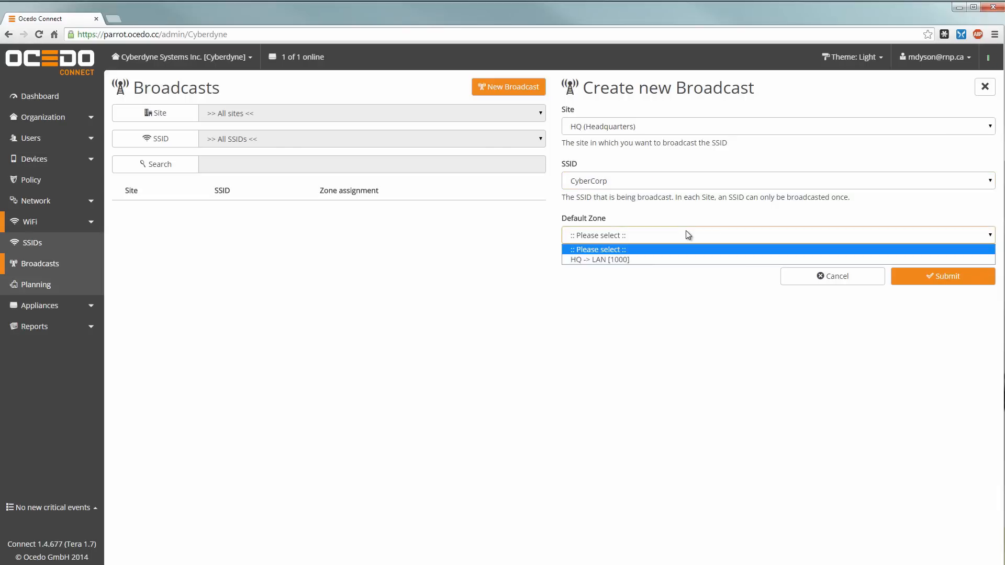
{"action": "left_click", "coordinate": [575, 259]}
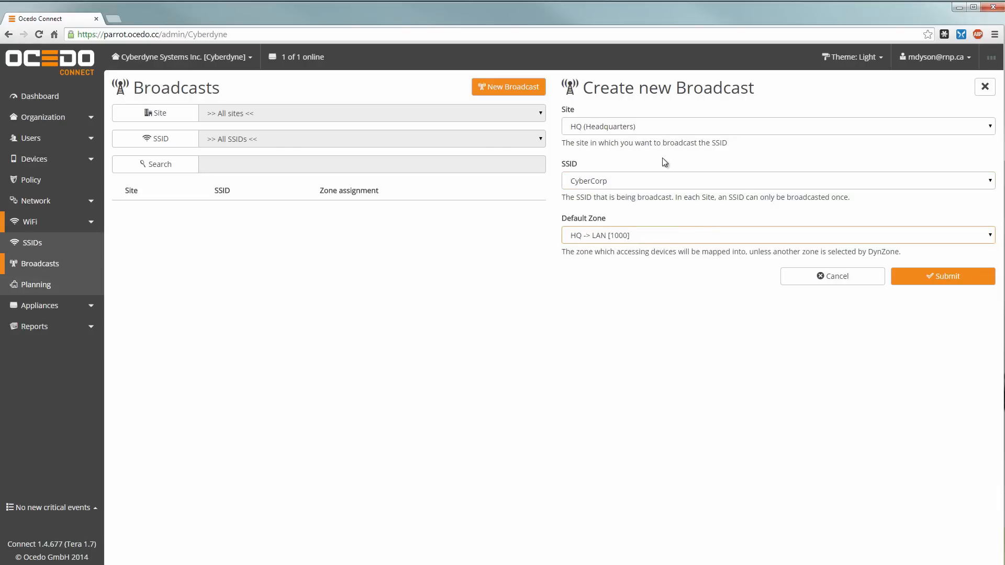
{"action": "left_click", "coordinate": [924, 280]}
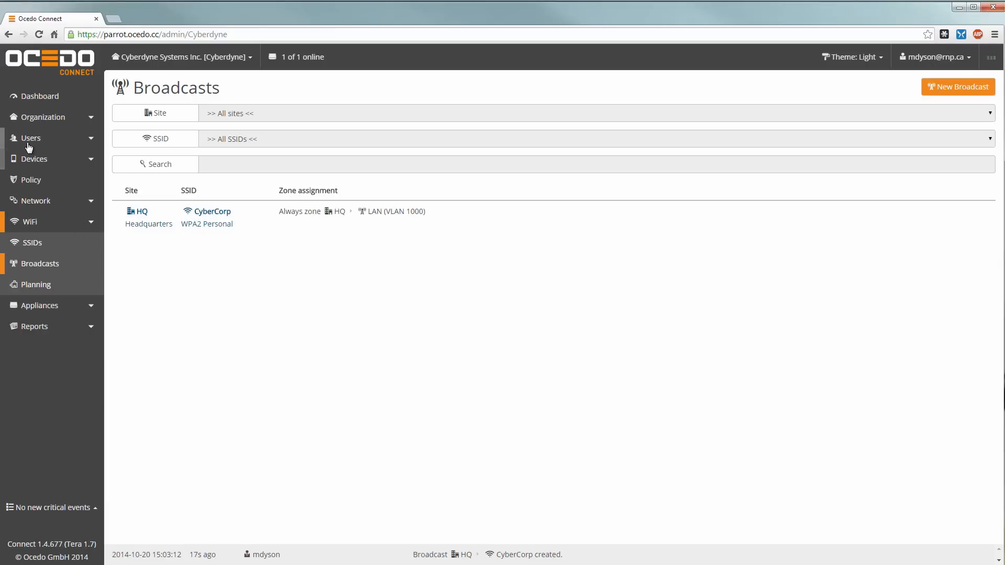
Step: Create a zone named 'Guest' at site HQ with Guest Zone switched On
{"action": "left_click", "coordinate": [31, 201]}
{"action": "left_click", "coordinate": [31, 222]}
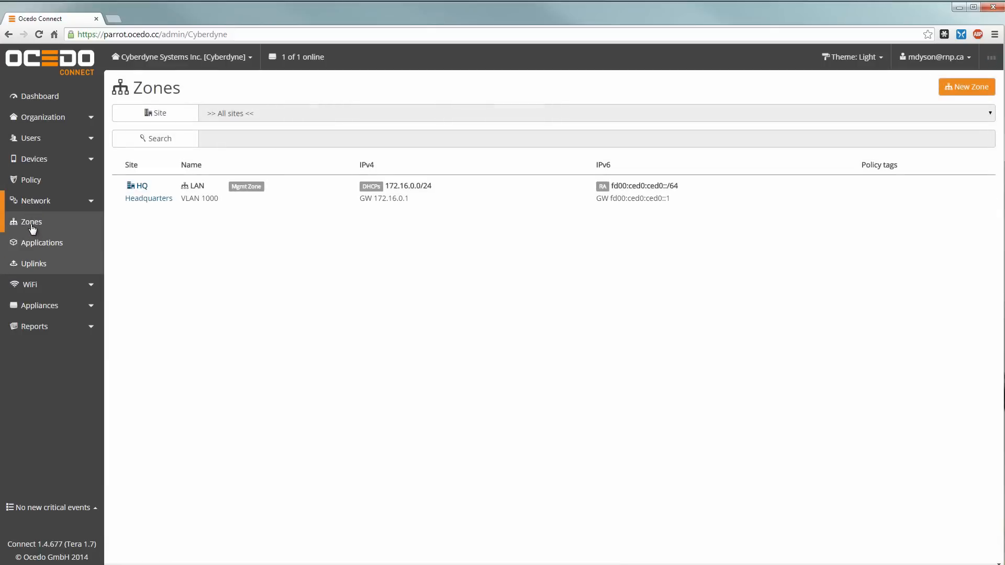
{"action": "left_click", "coordinate": [957, 91]}
{"action": "left_click", "coordinate": [596, 129]}
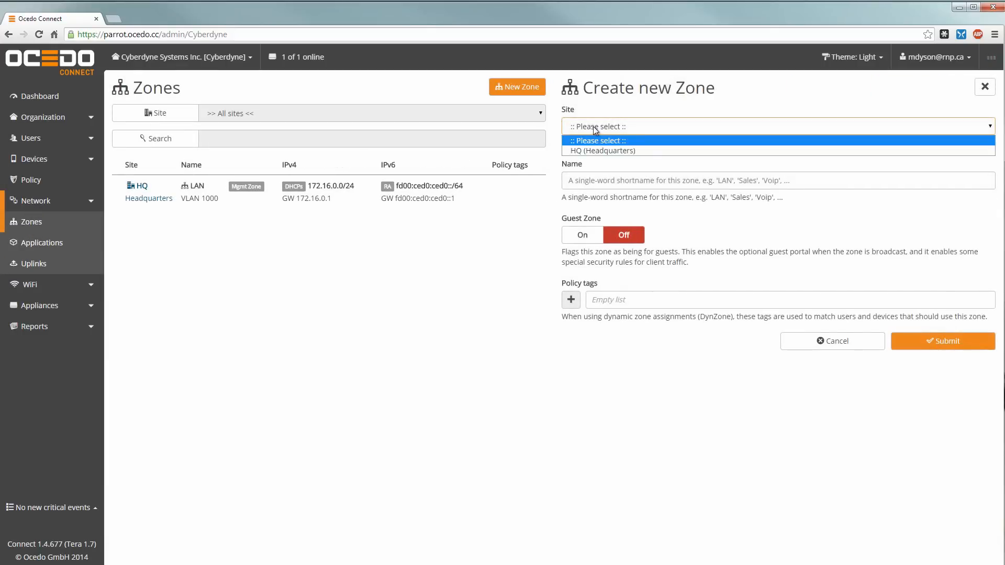
{"action": "left_click", "coordinate": [602, 151]}
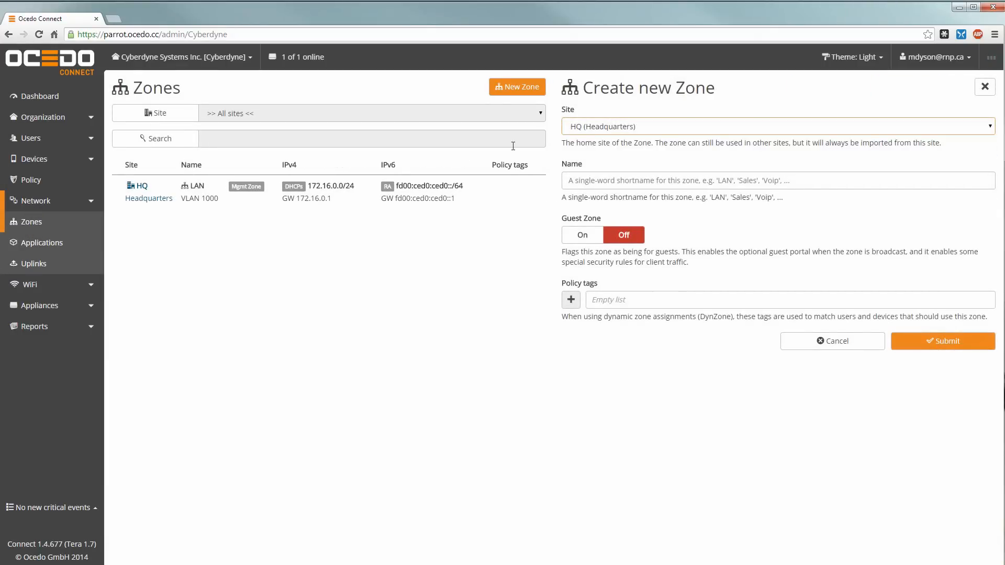
{"action": "left_click", "coordinate": [610, 182]}
{"action": "type", "text": "Guest"}
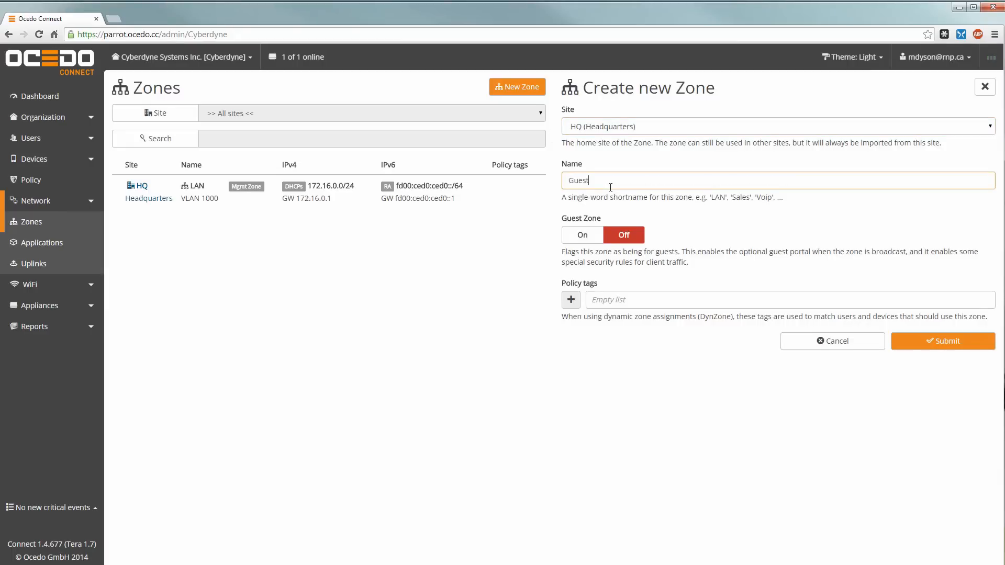
{"action": "left_click", "coordinate": [580, 237]}
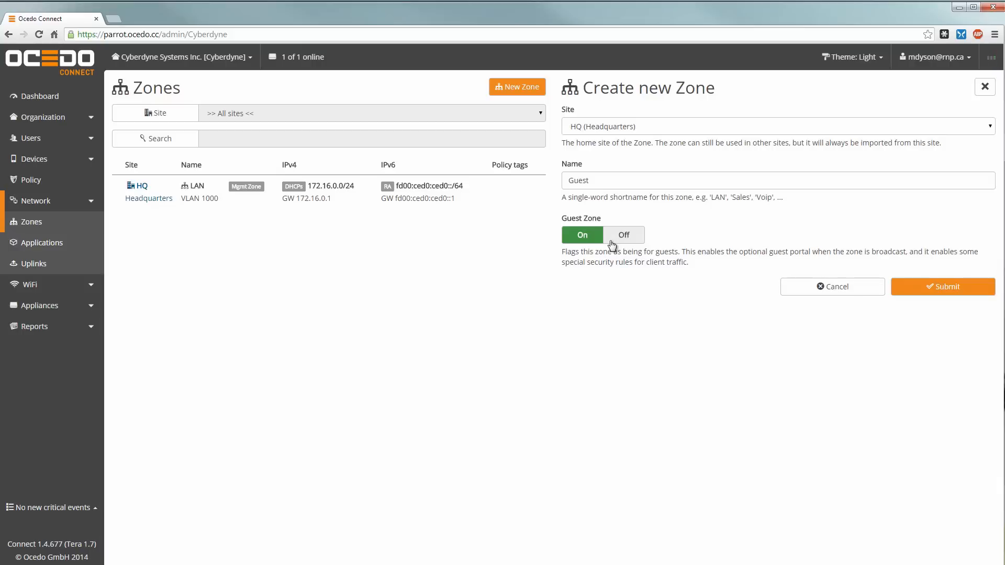
{"action": "left_click", "coordinate": [927, 288]}
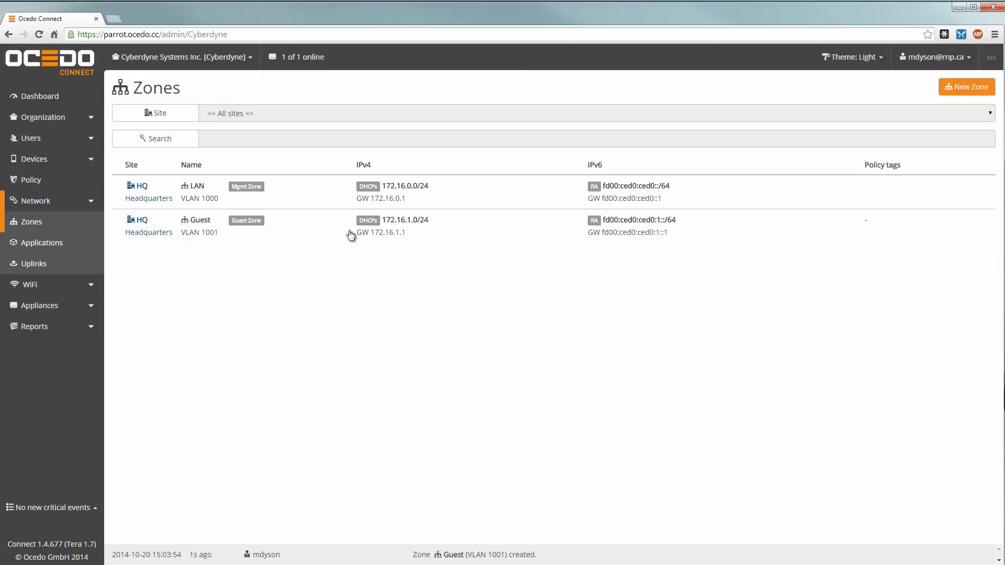
Step: Add the CyberGuest broadcast at HQ on the Guest zone and switch its Portal On
{"action": "left_click", "coordinate": [33, 285]}
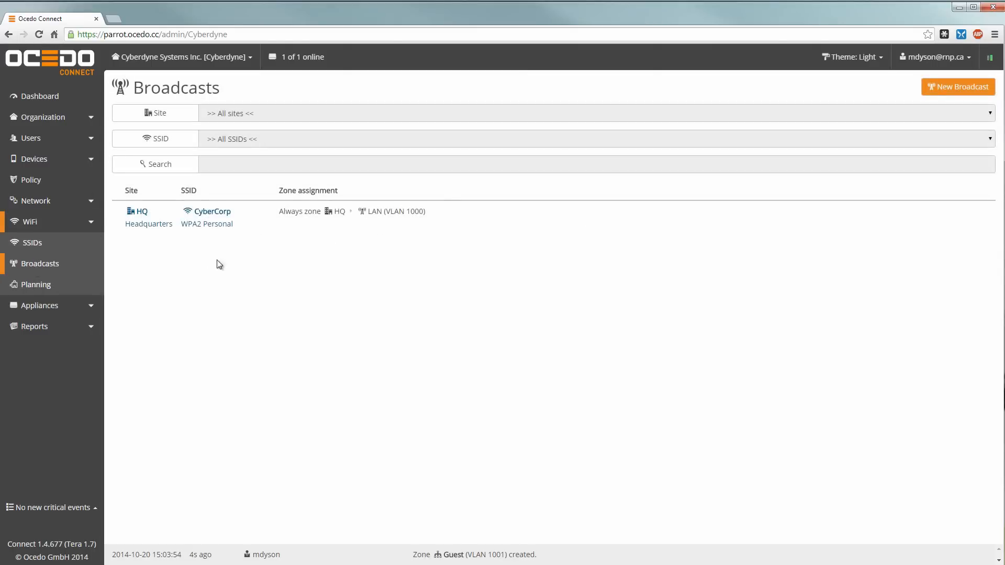
{"action": "left_click", "coordinate": [963, 88]}
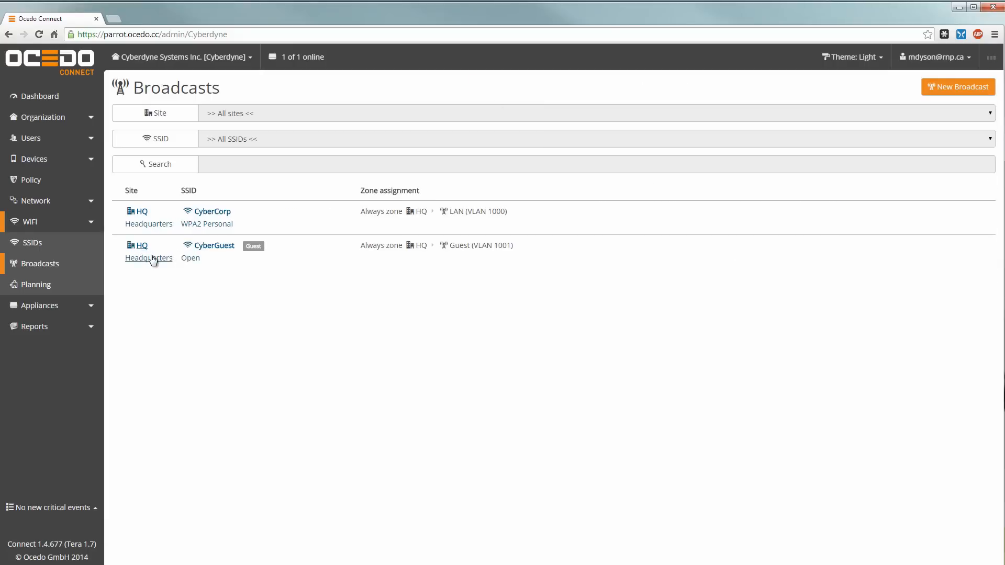
{"action": "left_click", "coordinate": [323, 253]}
{"action": "left_click", "coordinate": [585, 208]}
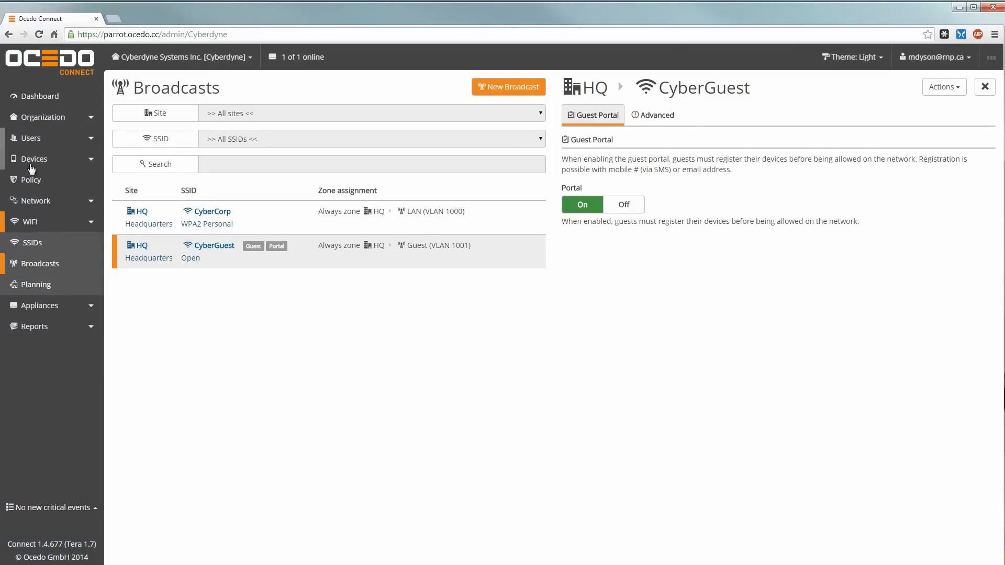
Step: Start a new site tagged Home-Miles, named Miles home office, in Frement, United States
{"action": "left_click", "coordinate": [32, 118]}
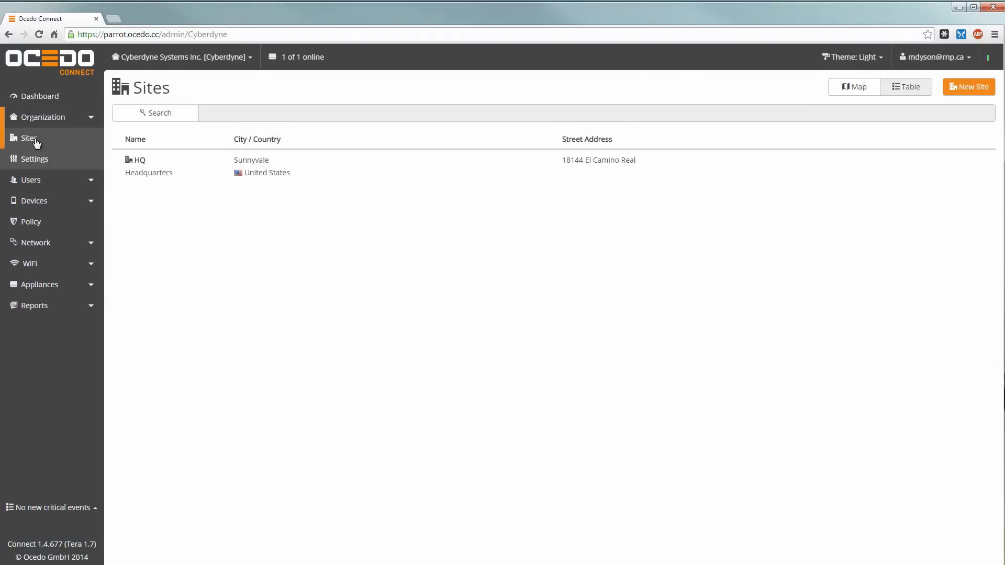
{"action": "left_click", "coordinate": [977, 89]}
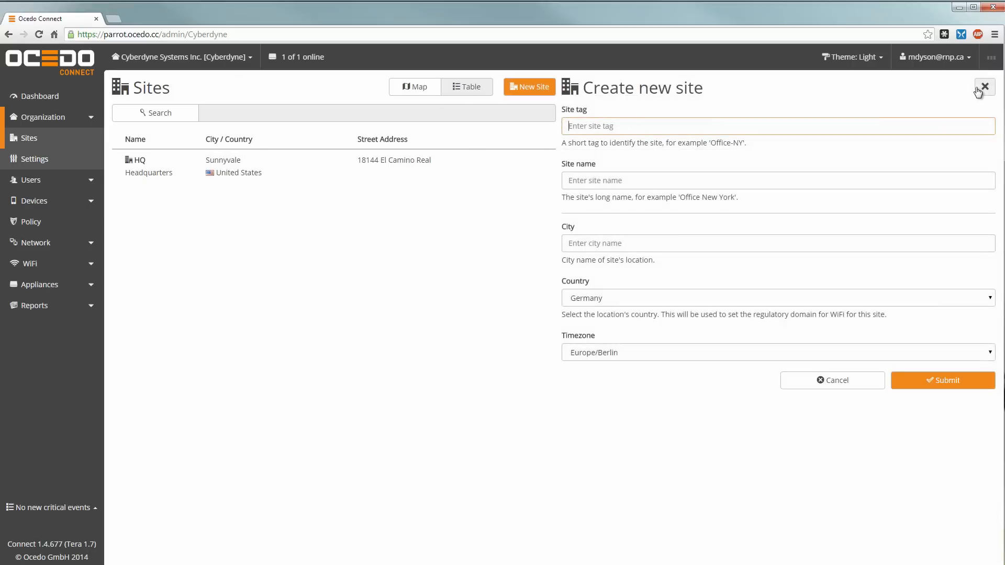
{"action": "type", "text": "Hom"}
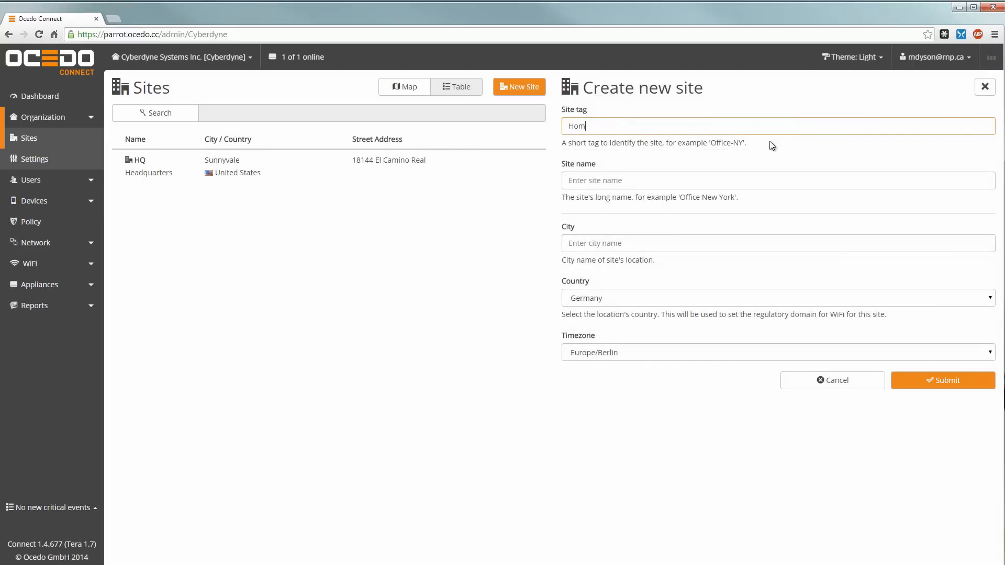
{"action": "type", "text": "e-Miles"}
{"action": "key", "text": "Tab"}
{"action": "type", "text": "Mi"}
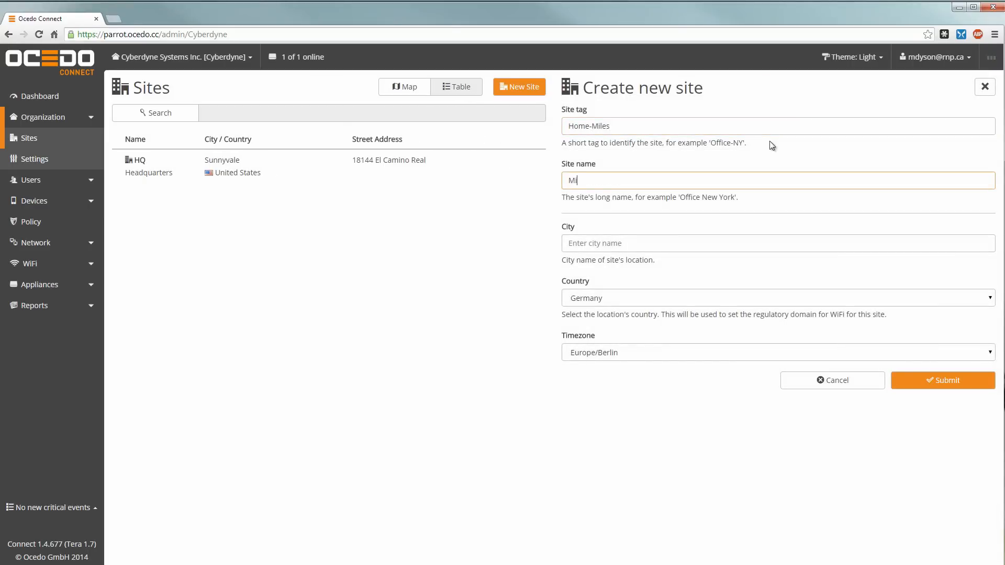
{"action": "type", "text": "les home office"}
{"action": "key", "text": "Tab"}
{"action": "type", "text": "Frement"}
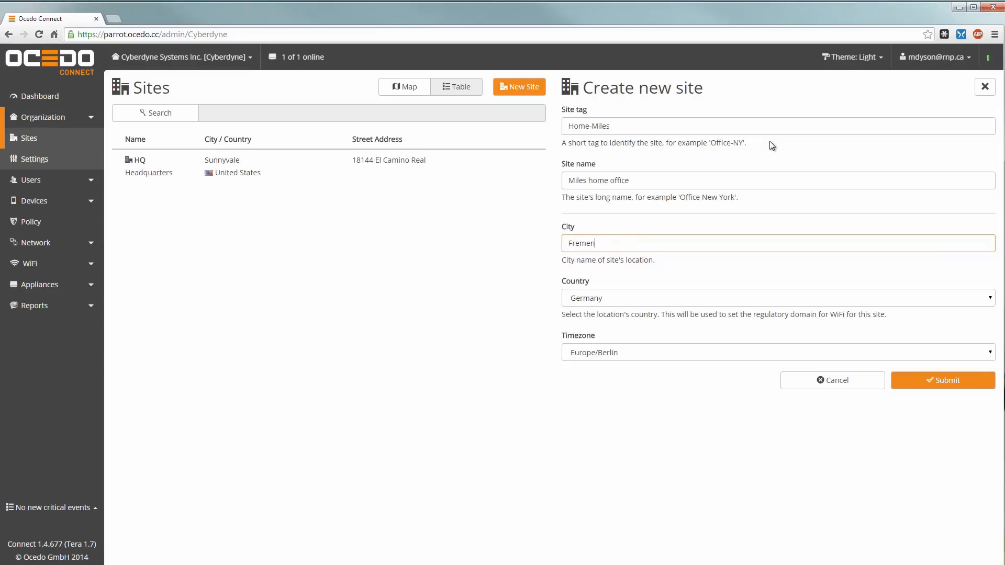
{"action": "key", "text": "Tab"}
{"action": "type", "text": "United States"}
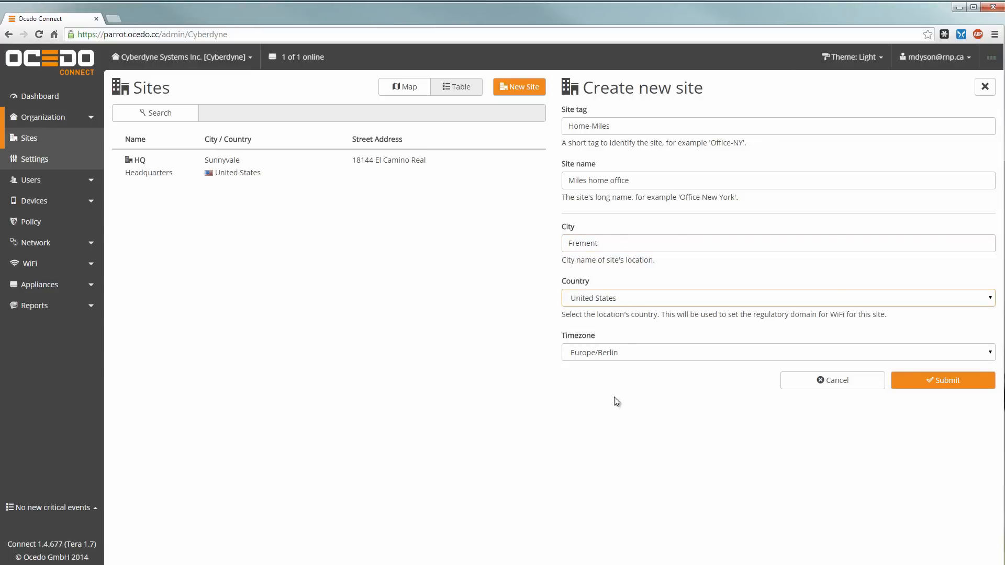
Step: Set the new site's timezone to America/Los Angeles and submit it
{"action": "left_click", "coordinate": [622, 351]}
{"action": "scroll", "coordinate": [618, 456], "scroll_direction": "up", "scroll_amount": 20}
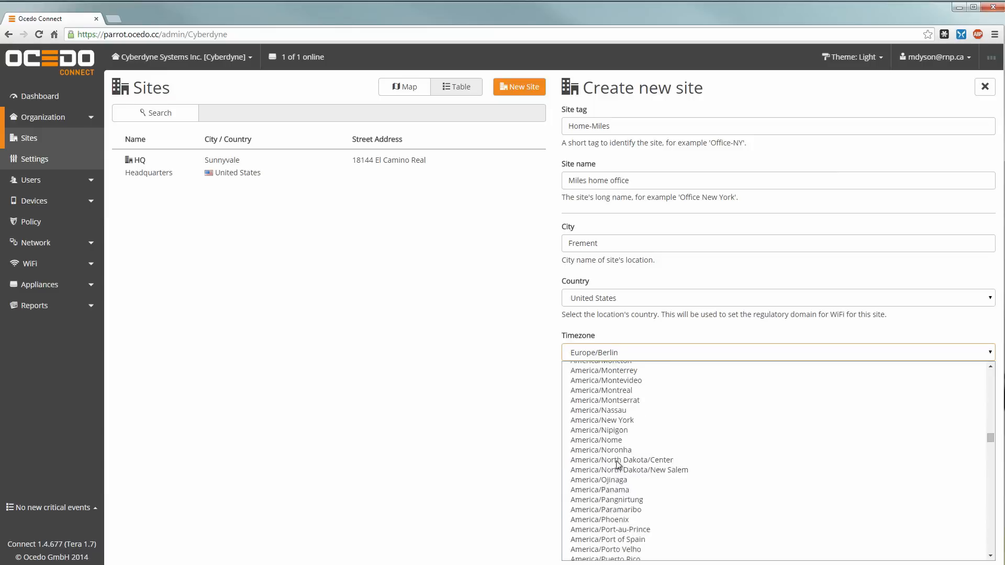
{"action": "scroll", "coordinate": [617, 458], "scroll_direction": "down", "scroll_amount": 3}
{"action": "left_click", "coordinate": [615, 416]}
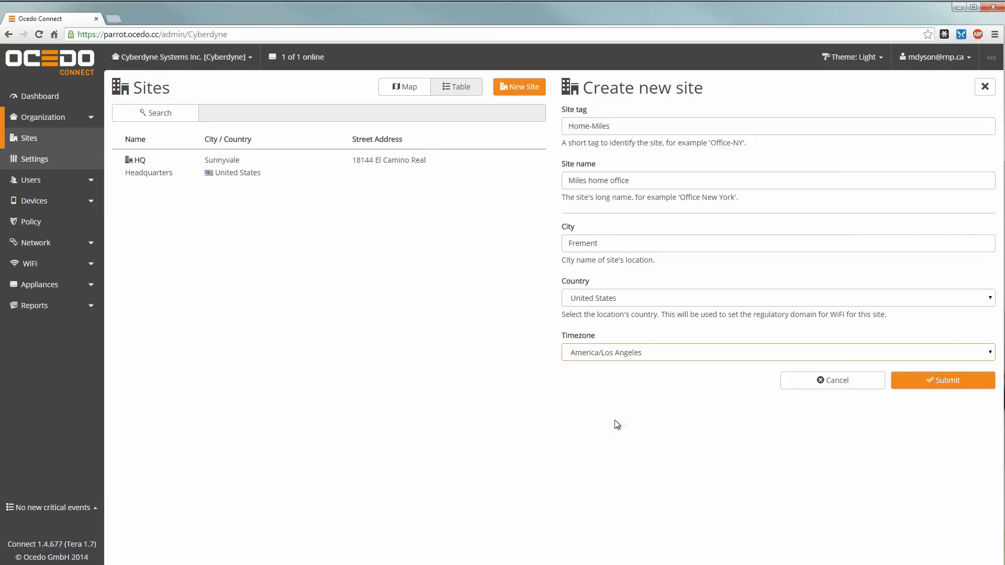
{"action": "left_click", "coordinate": [920, 382]}
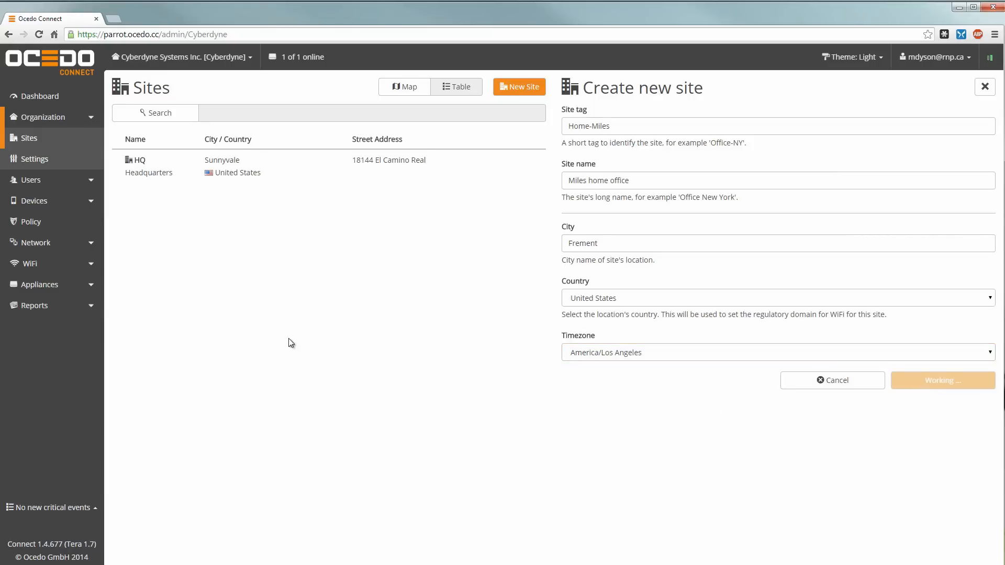
Step: Save a street address in the Home-Miles site's location settings, then go to Network > Zones
{"action": "left_click", "coordinate": [595, 171]}
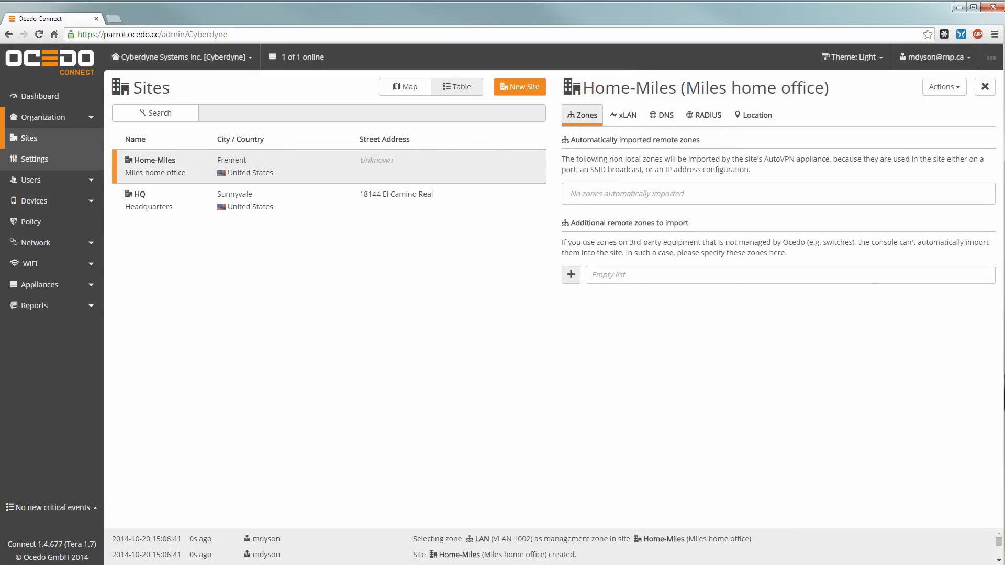
{"action": "left_click", "coordinate": [765, 121]}
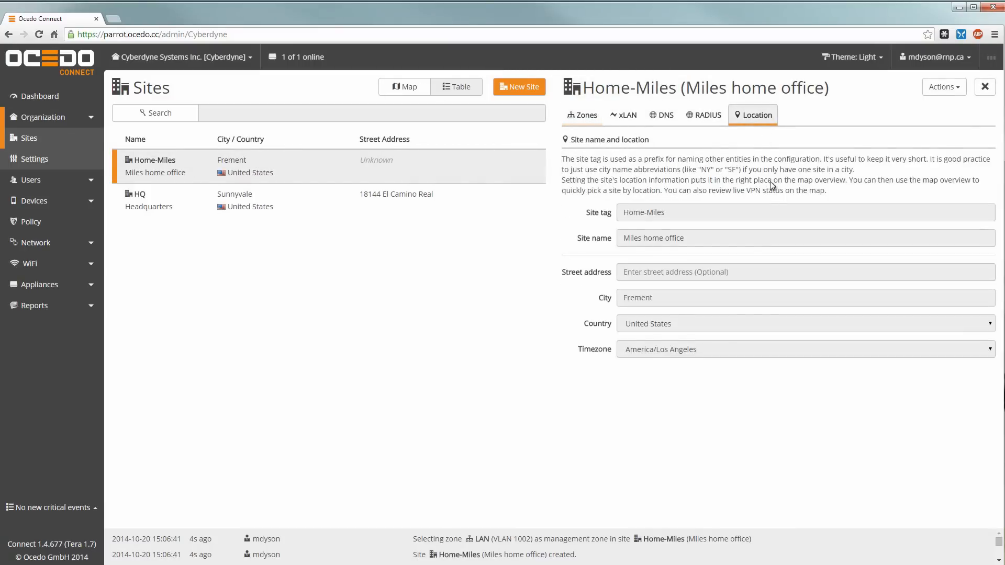
{"action": "left_click", "coordinate": [648, 273]}
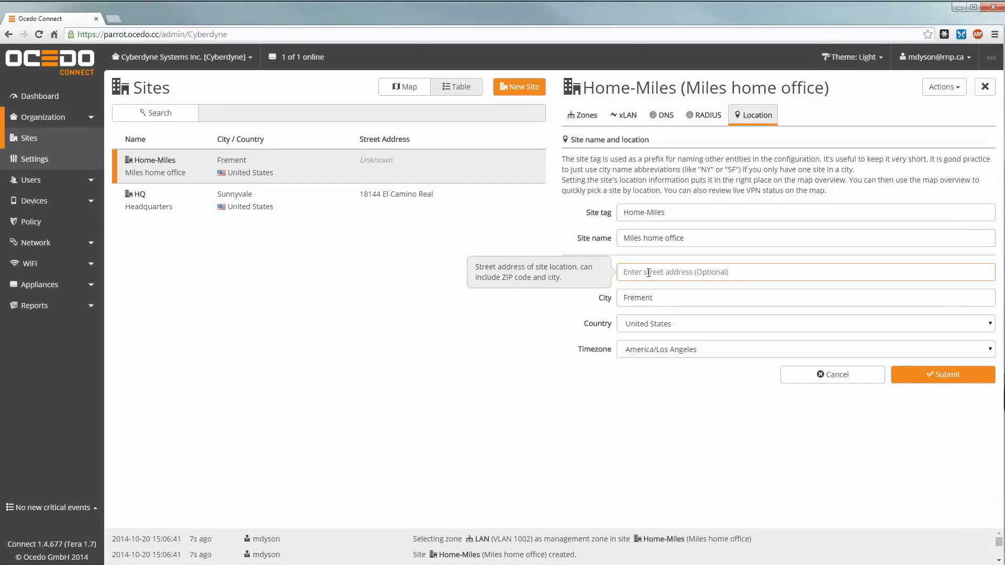
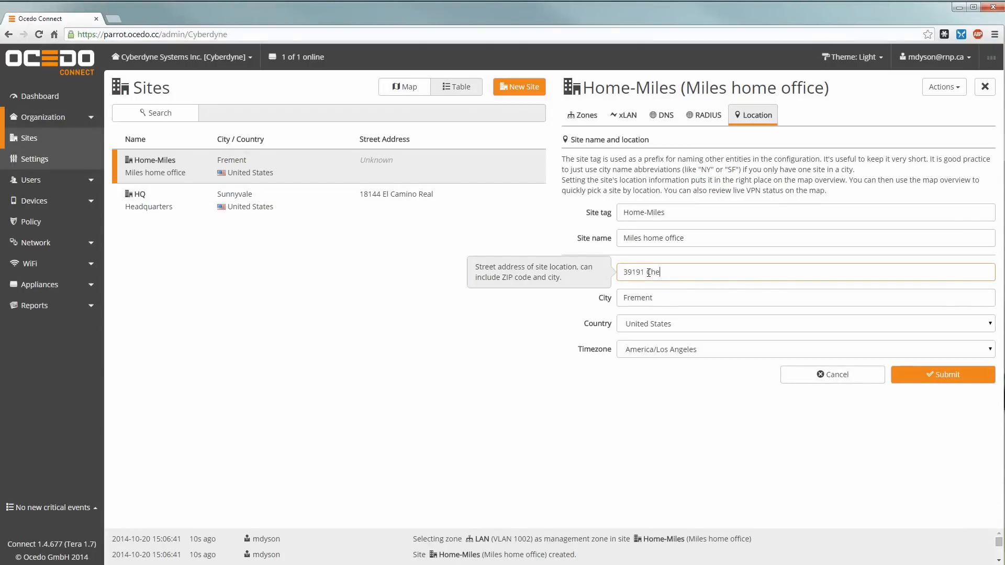
{"action": "left_click", "coordinate": [934, 373]}
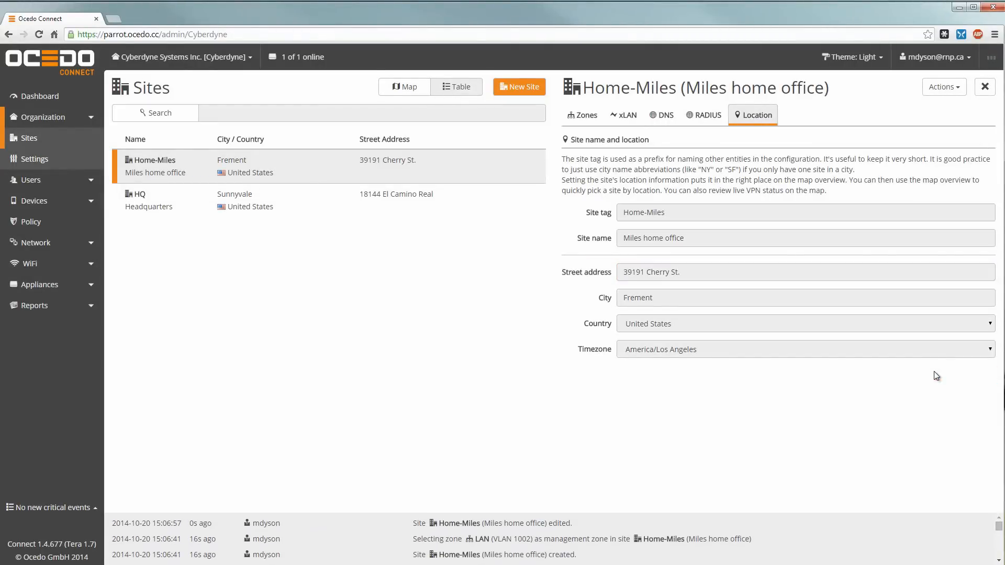
{"action": "left_click", "coordinate": [36, 242]}
{"action": "left_click", "coordinate": [28, 223]}
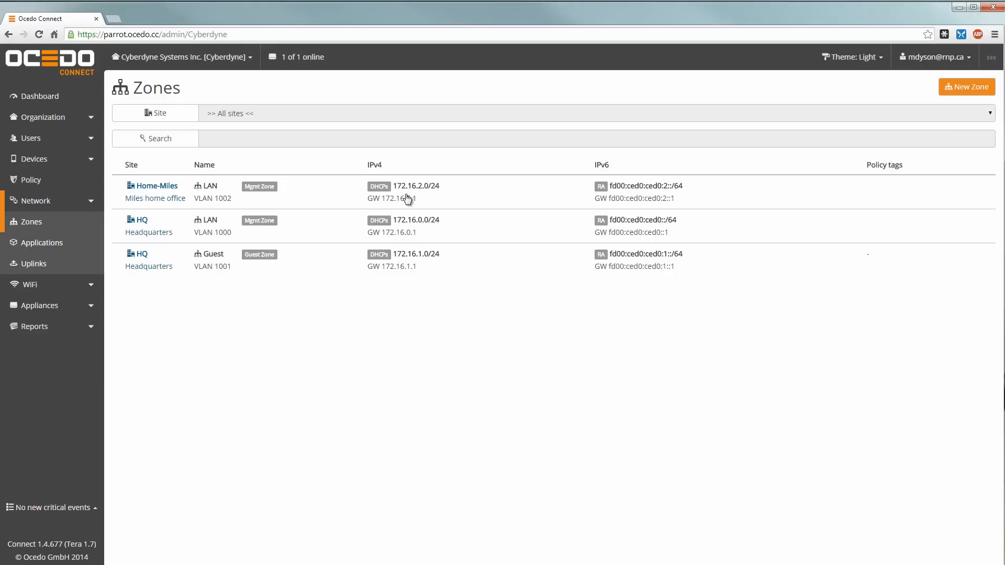
Step: Change the Home-Miles LAN zone's IPv4 network to 192.168.1.0/24
{"action": "left_click", "coordinate": [456, 194]}
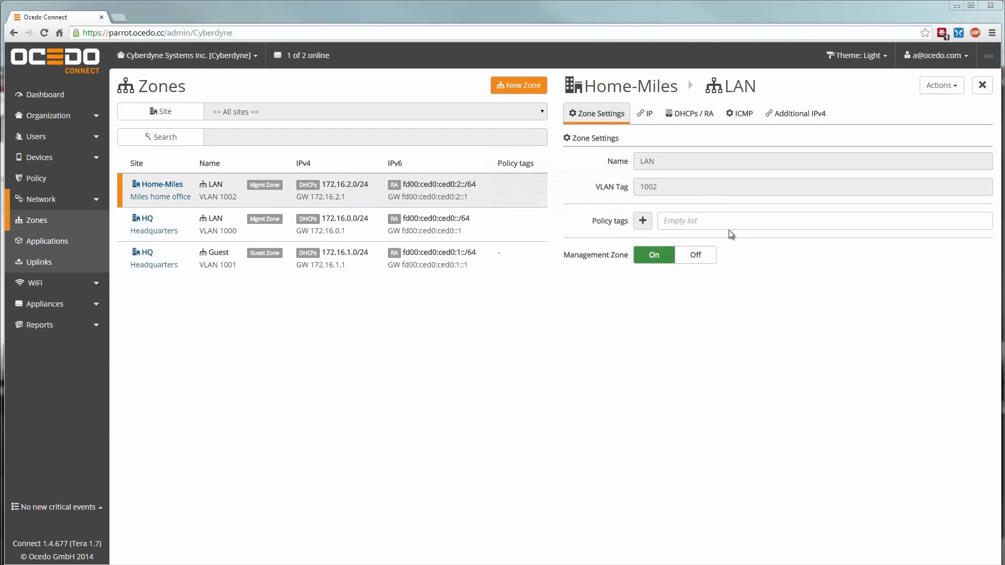
{"action": "left_click", "coordinate": [645, 112]}
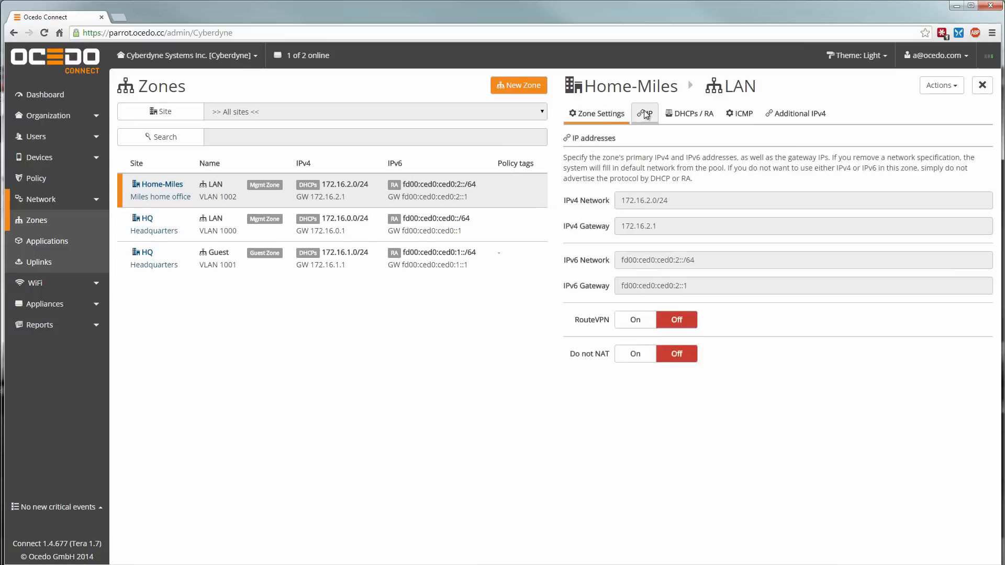
{"action": "left_click", "coordinate": [674, 203]}
{"action": "type", "text": "19"}
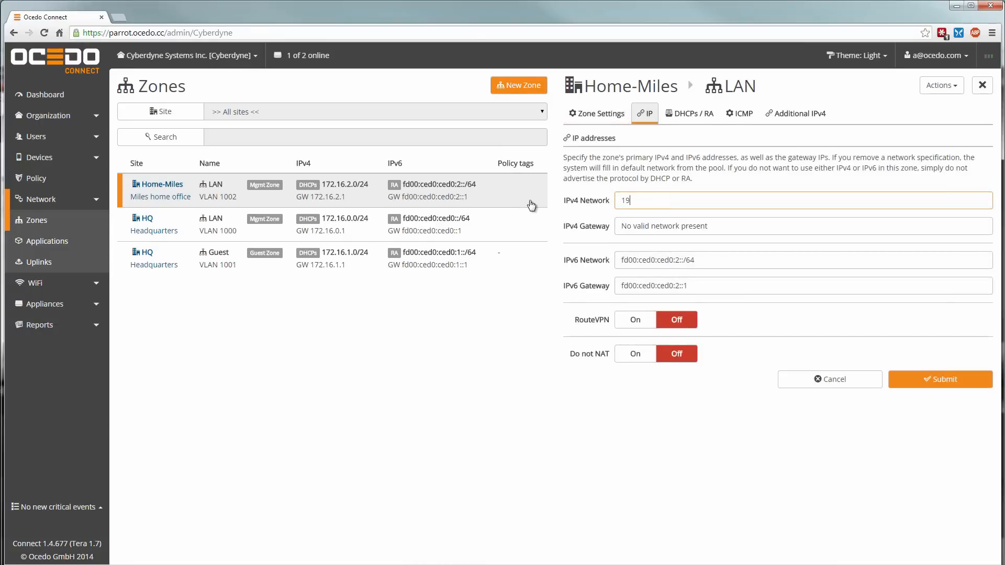
{"action": "type", "text": "2.168.1.0/24"}
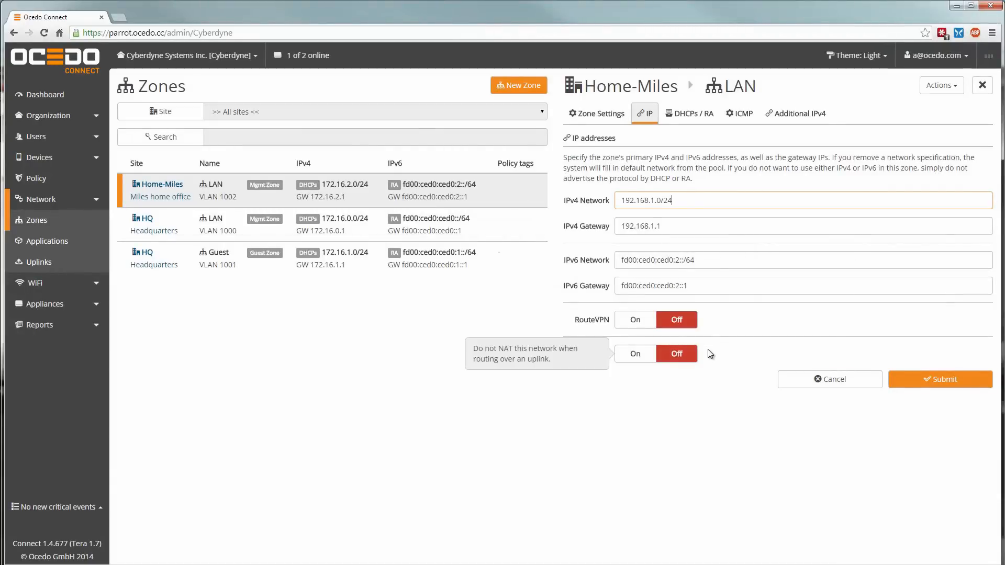
{"action": "left_click", "coordinate": [906, 378]}
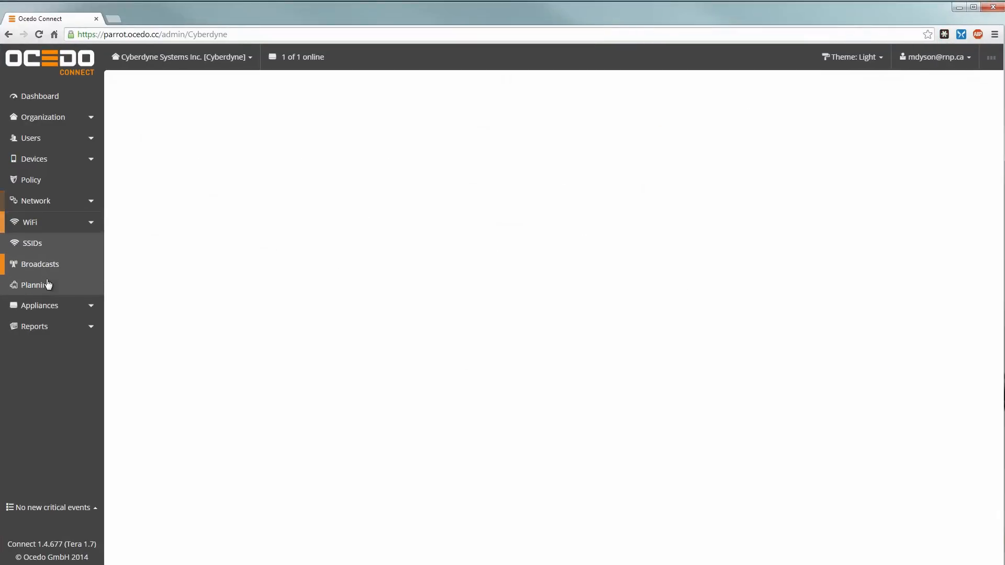
Step: Register a hardware access point from its pasted serial number, deploying it into Home-Miles
{"action": "left_click", "coordinate": [57, 307]}
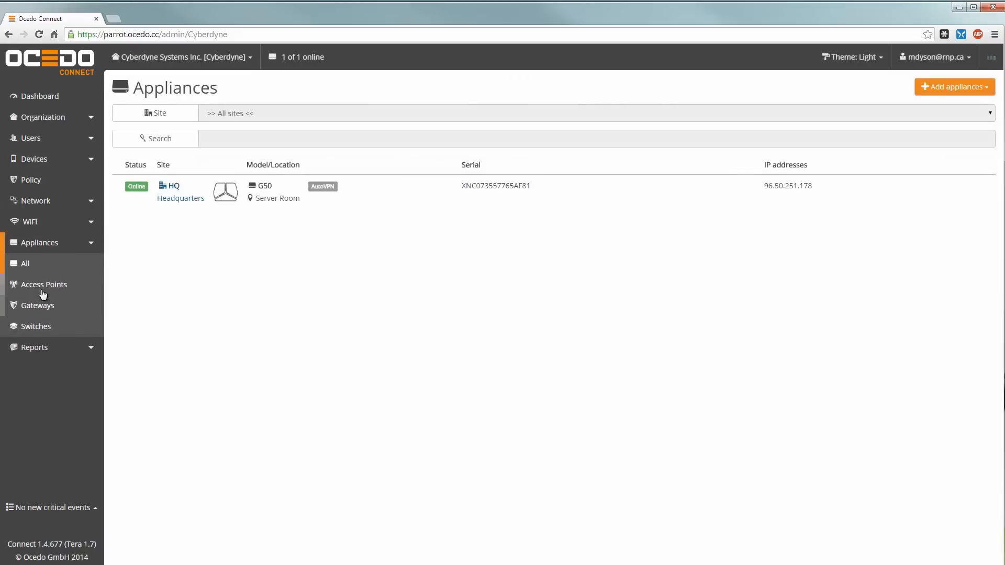
{"action": "left_click", "coordinate": [41, 289]}
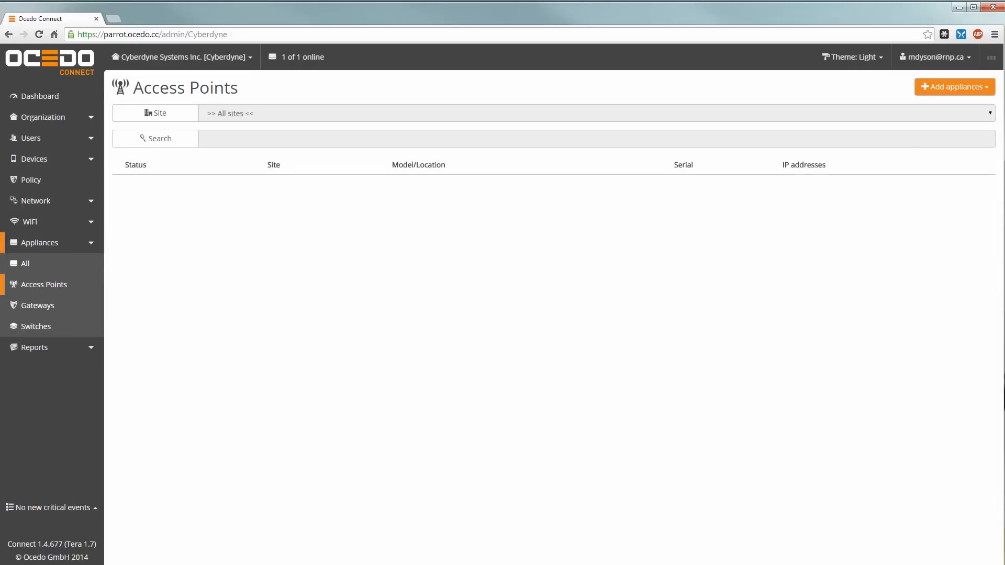
{"action": "left_click", "coordinate": [961, 90]}
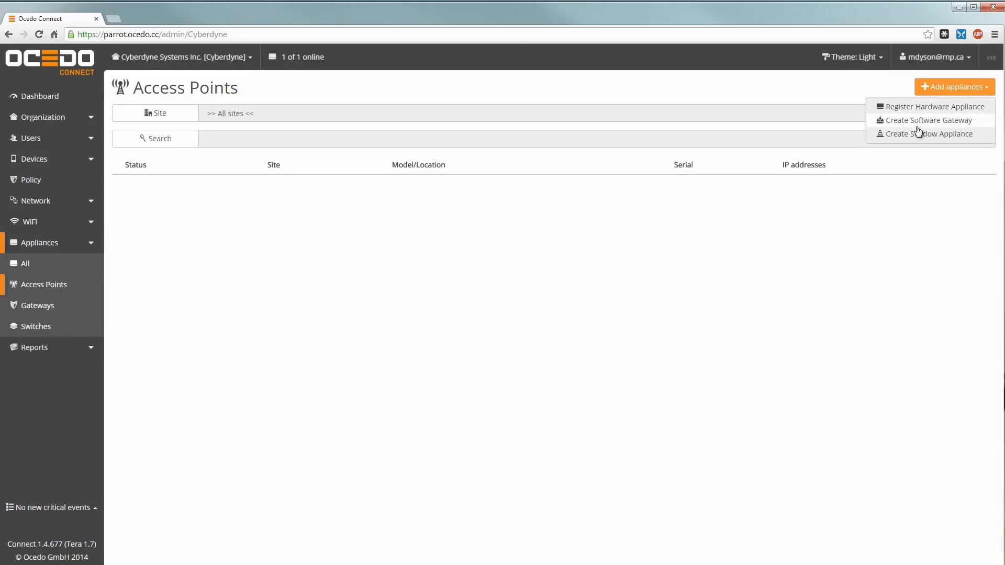
{"action": "left_click", "coordinate": [918, 108]}
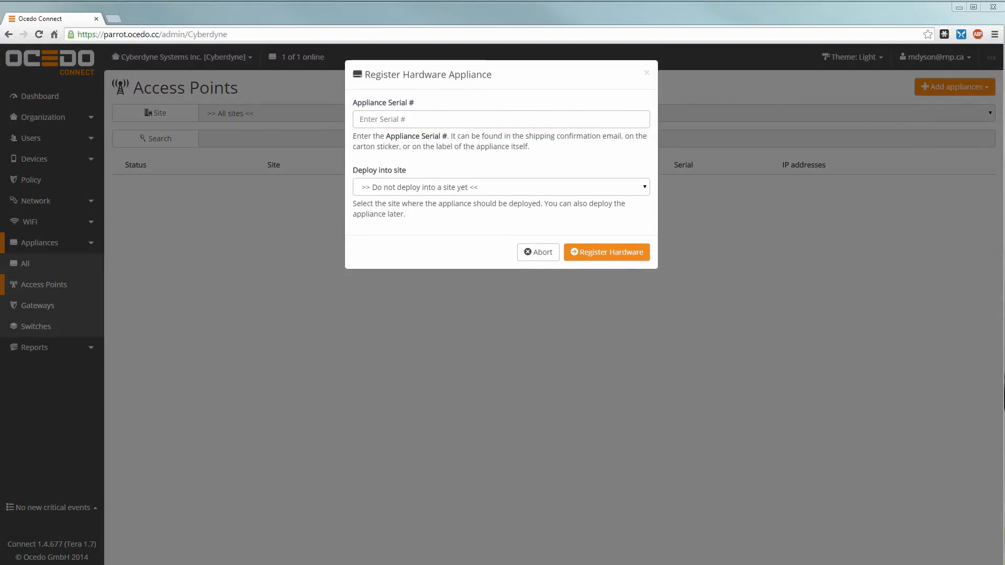
{"action": "left_click", "coordinate": [432, 119]}
{"action": "key", "text": "ctrl+v"}
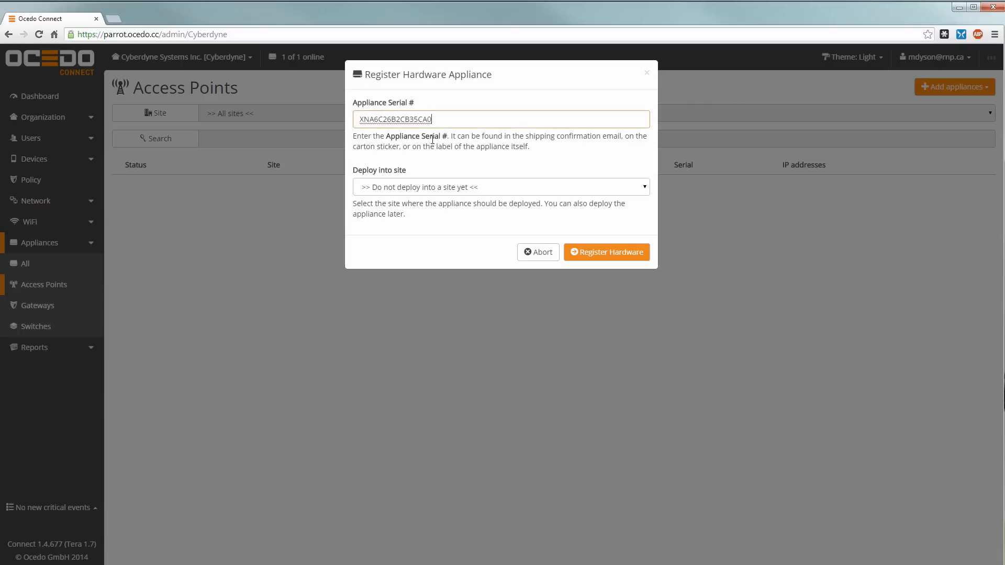
{"action": "left_click", "coordinate": [434, 194]}
{"action": "left_click", "coordinate": [378, 208]}
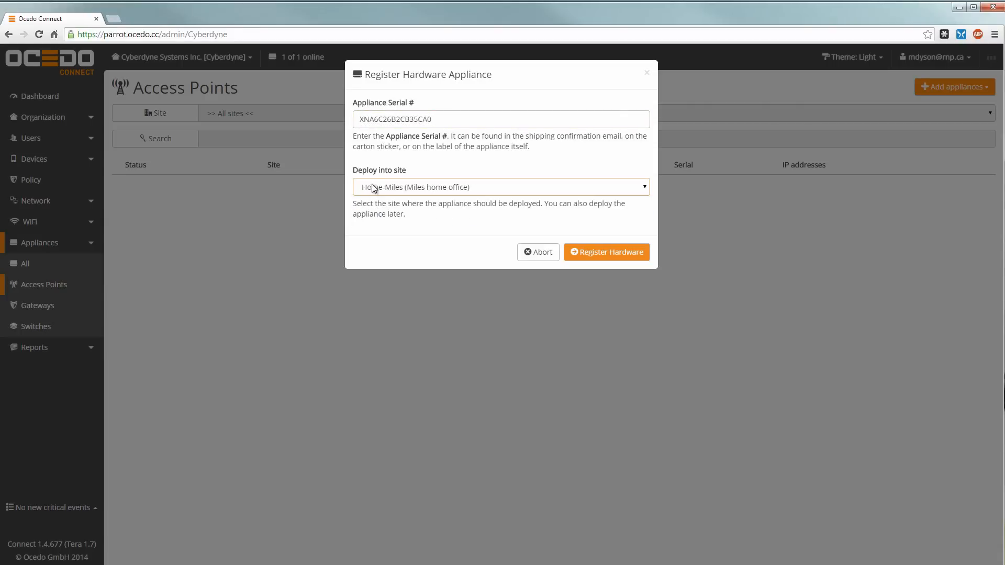
{"action": "left_click", "coordinate": [586, 259]}
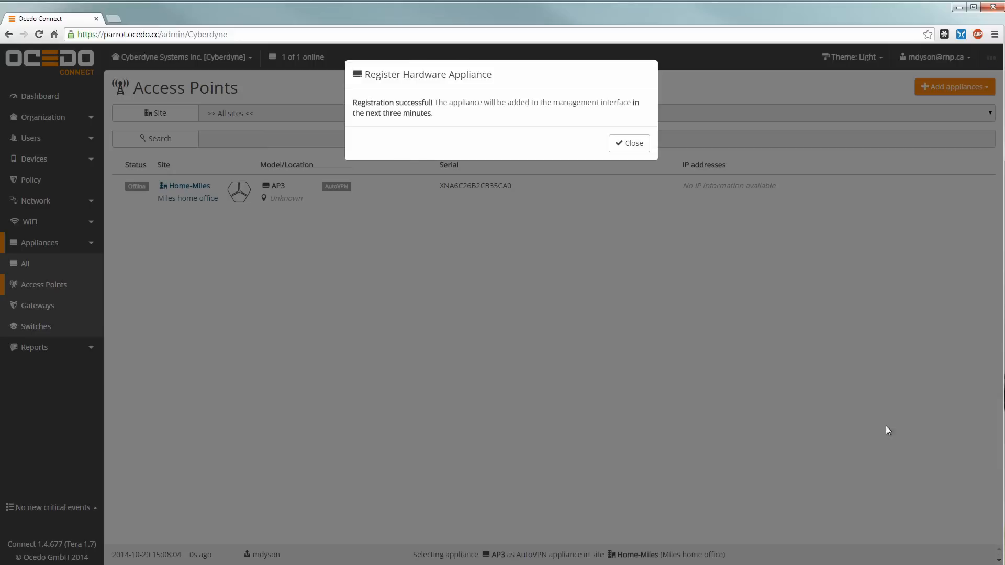
Step: Save Office as the location of the Home-Miles AP3 access point
{"action": "left_click", "coordinate": [643, 148]}
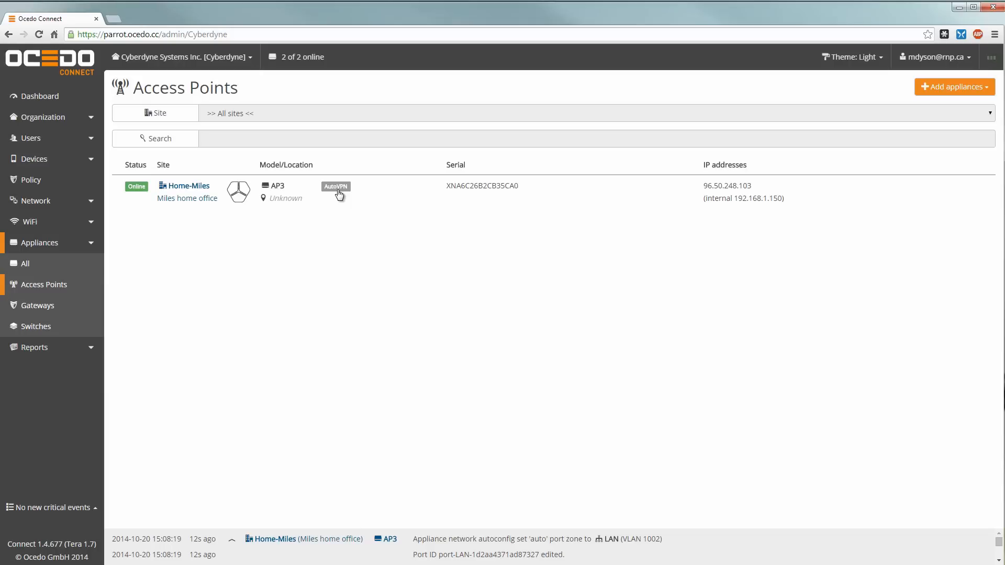
{"action": "left_click", "coordinate": [401, 200]}
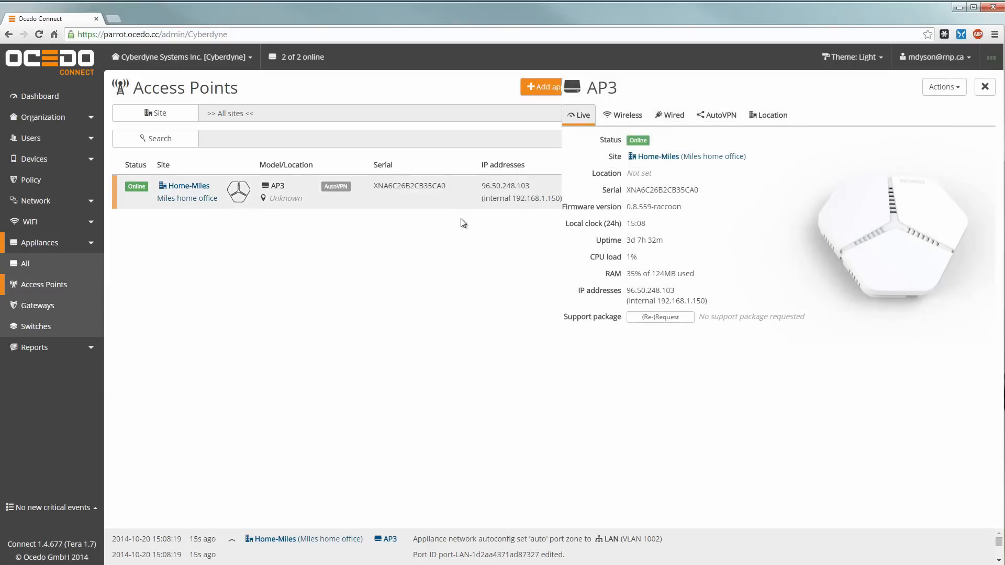
{"action": "left_click", "coordinate": [662, 118]}
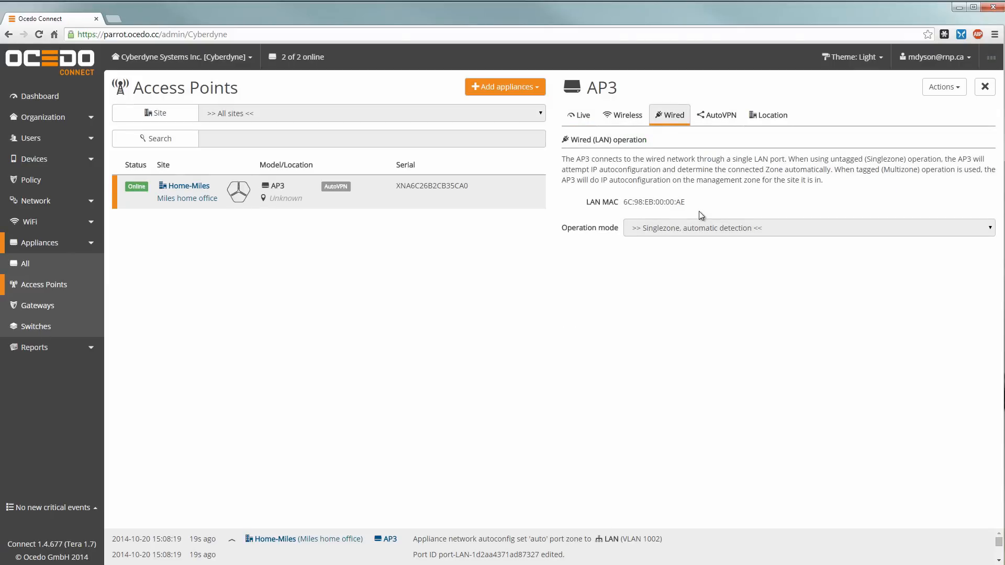
{"action": "left_click", "coordinate": [705, 121]}
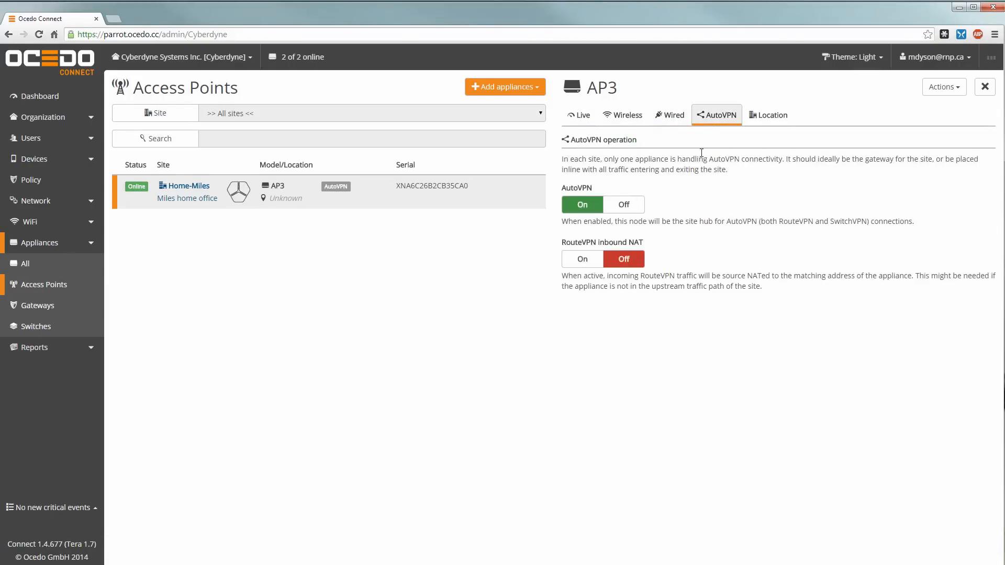
{"action": "left_click", "coordinate": [756, 121]}
{"action": "left_click", "coordinate": [605, 260]}
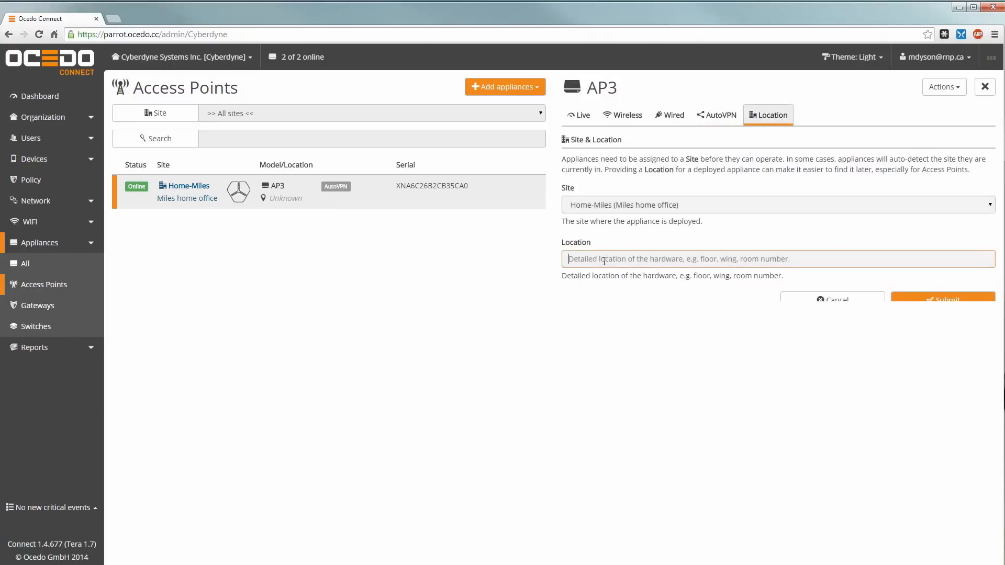
{"action": "type", "text": "Office"}
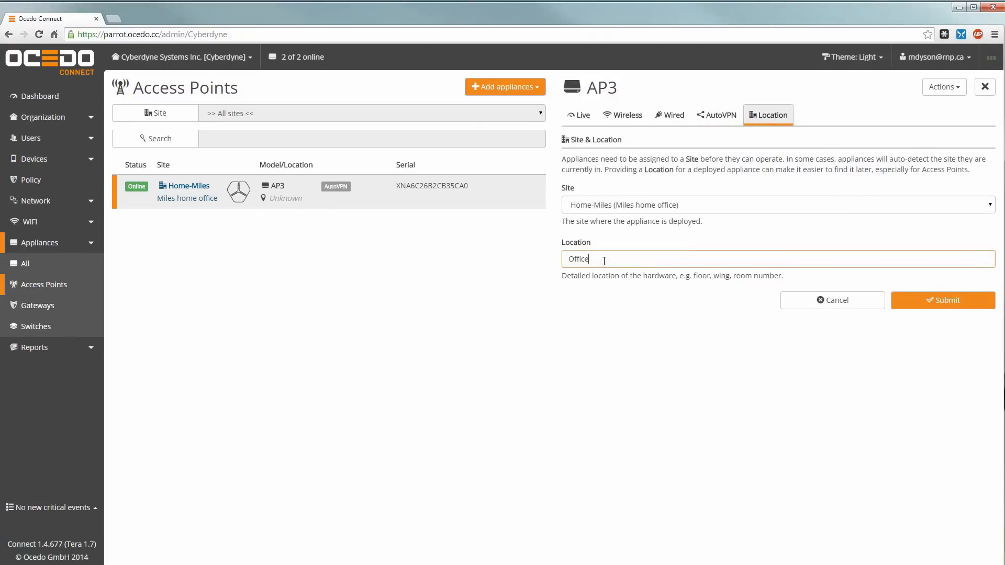
{"action": "left_click", "coordinate": [909, 301]}
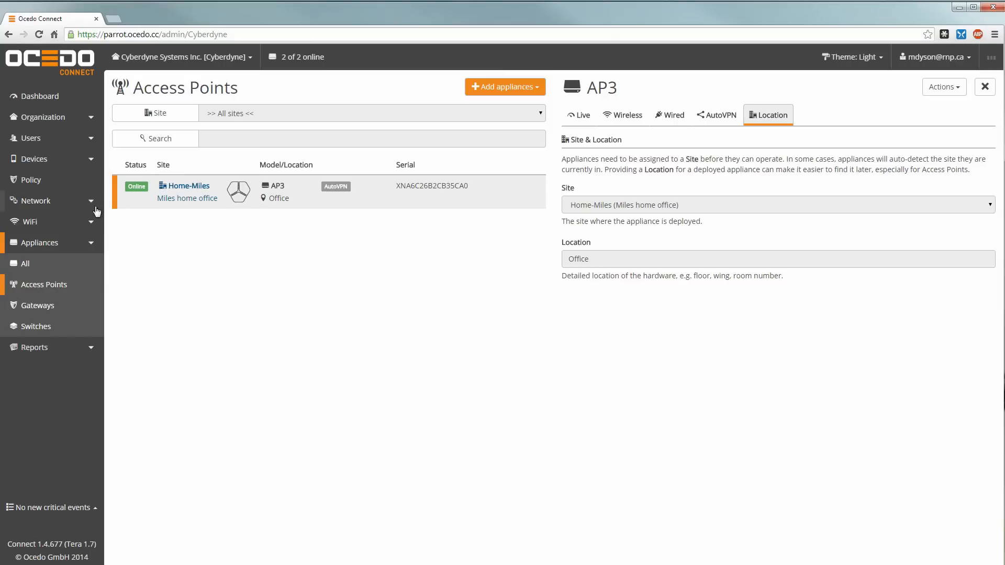
Step: Create a CyberCorp broadcast at Home-Miles with default zone HQ -> LAN [1000]
{"action": "left_click", "coordinate": [60, 228]}
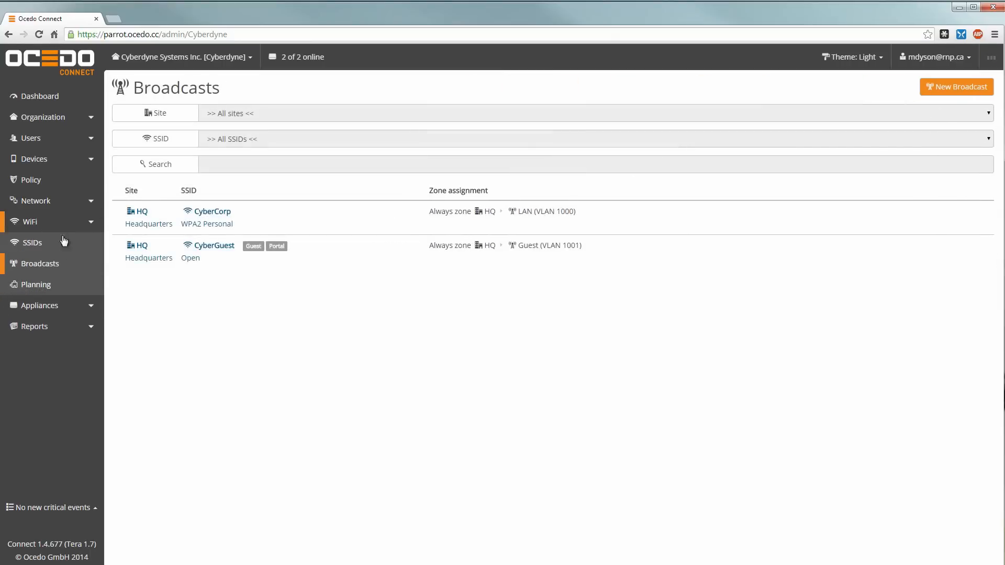
{"action": "left_click", "coordinate": [39, 269]}
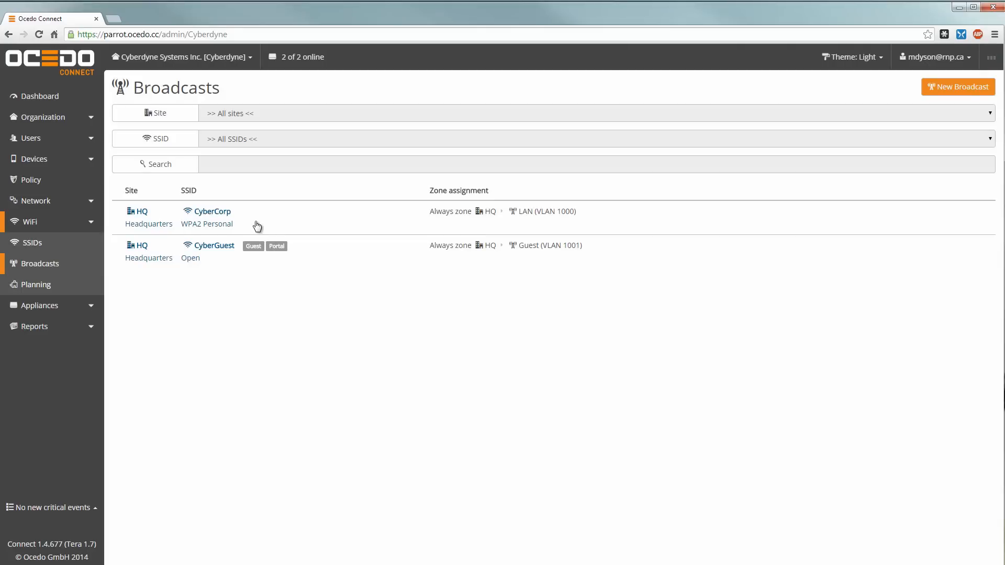
{"action": "left_click", "coordinate": [937, 88]}
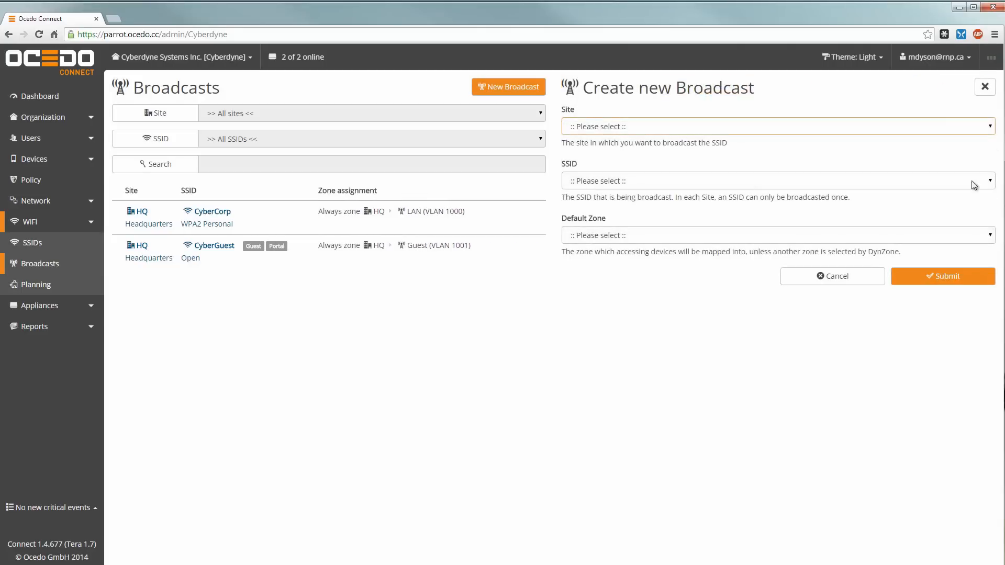
{"action": "left_click", "coordinate": [611, 127]}
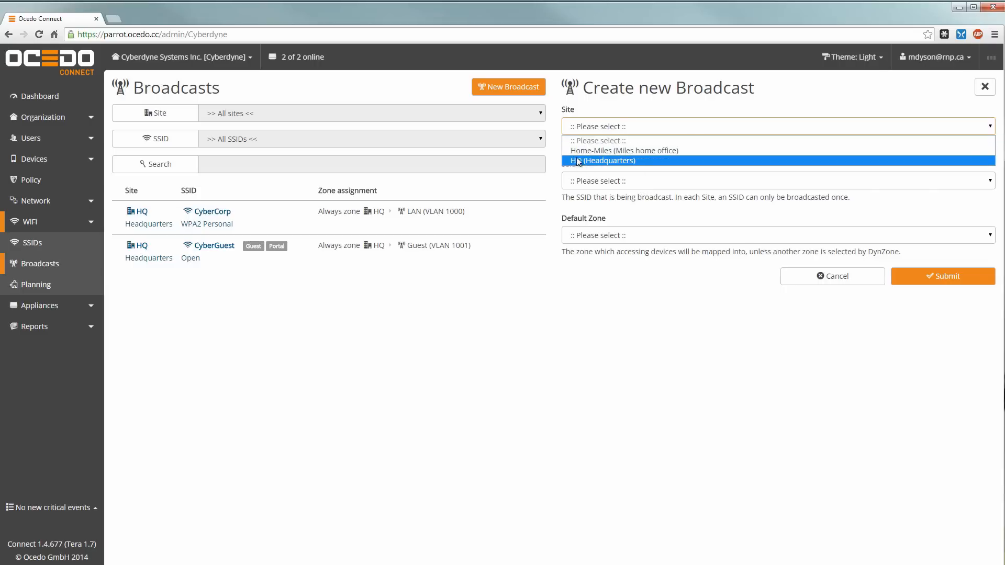
{"action": "left_click", "coordinate": [592, 152]}
{"action": "left_click", "coordinate": [629, 182]}
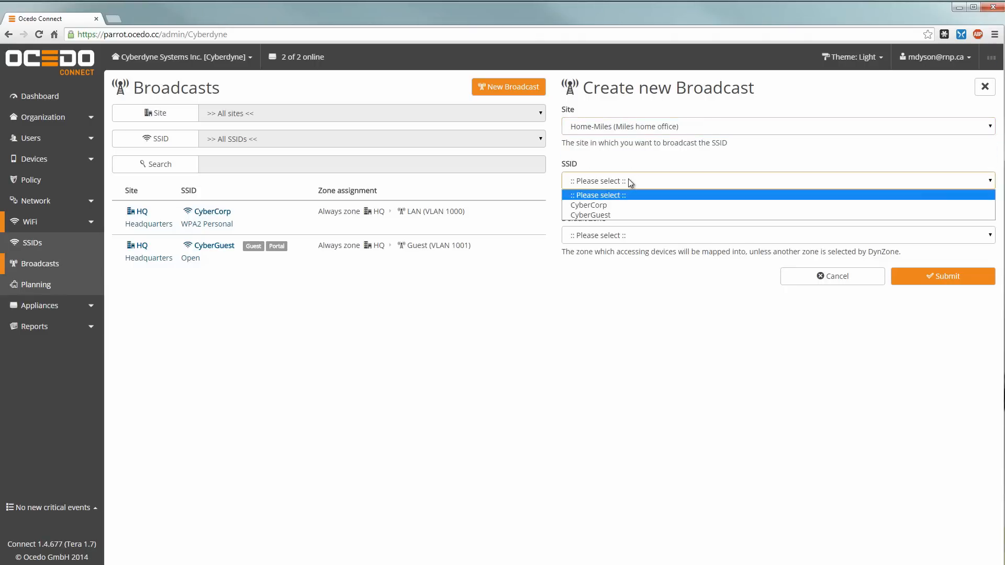
{"action": "left_click", "coordinate": [593, 206]}
{"action": "left_click", "coordinate": [663, 235]}
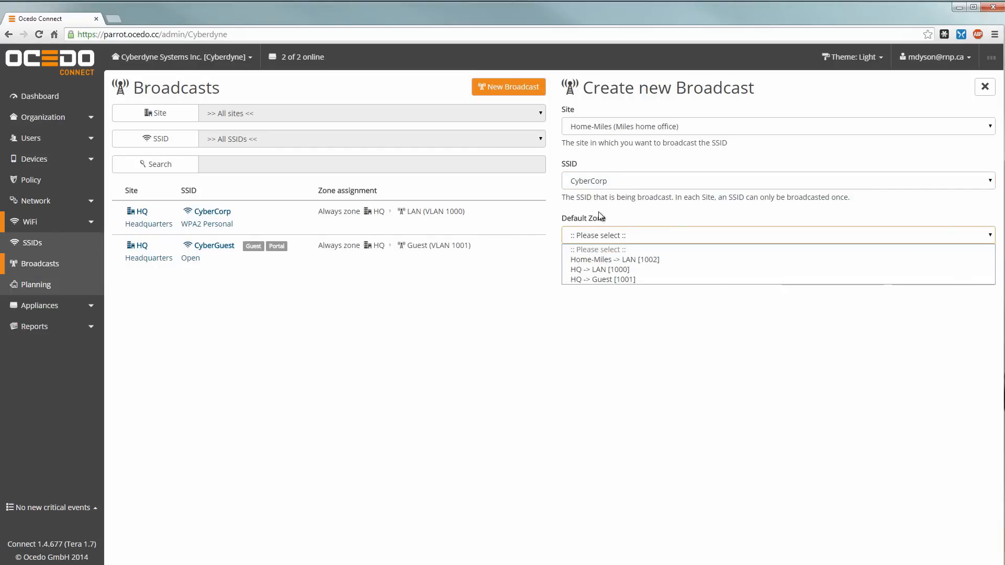
{"action": "left_click", "coordinate": [582, 269]}
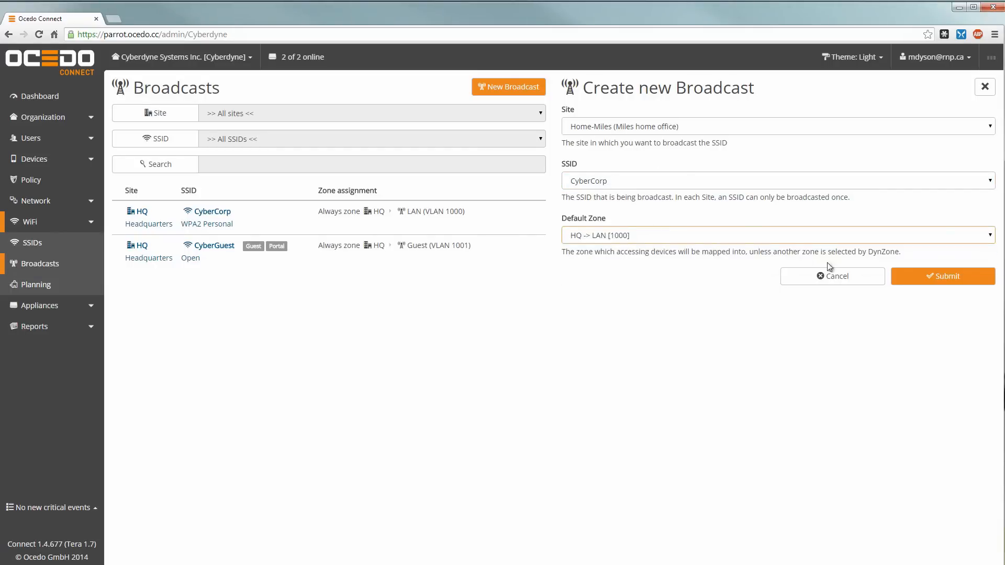
{"action": "left_click", "coordinate": [939, 277]}
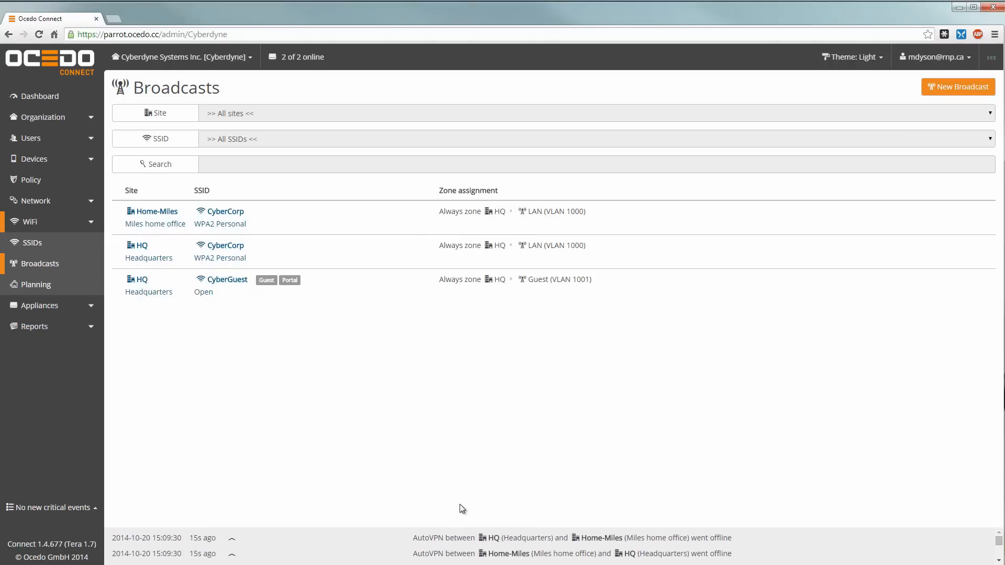
Step: Open the dashboard and inspect the AutoVPN map's link between HQ and the Fremont home office
{"action": "left_click", "coordinate": [33, 97]}
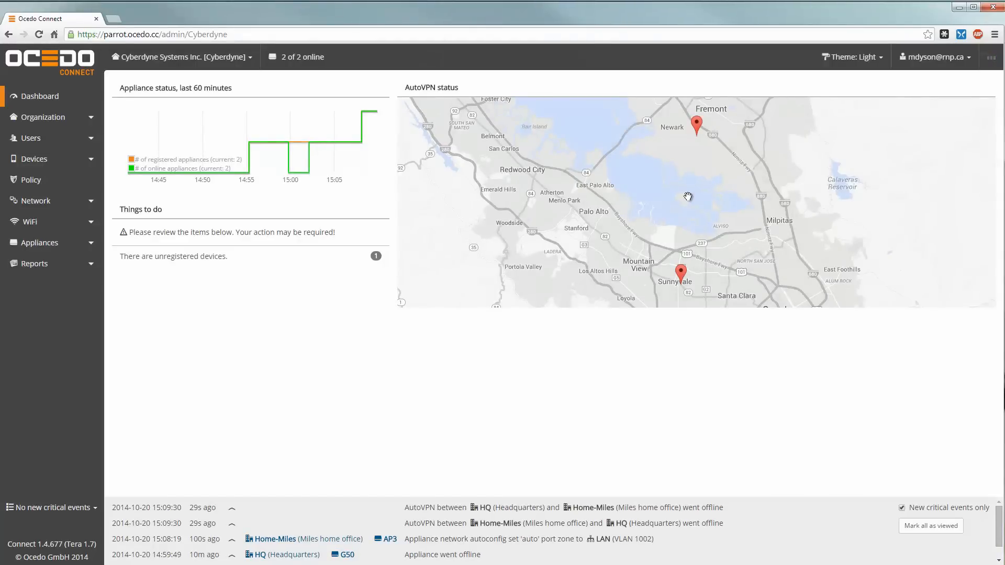
{"action": "mouse_move", "coordinate": [699, 127]}
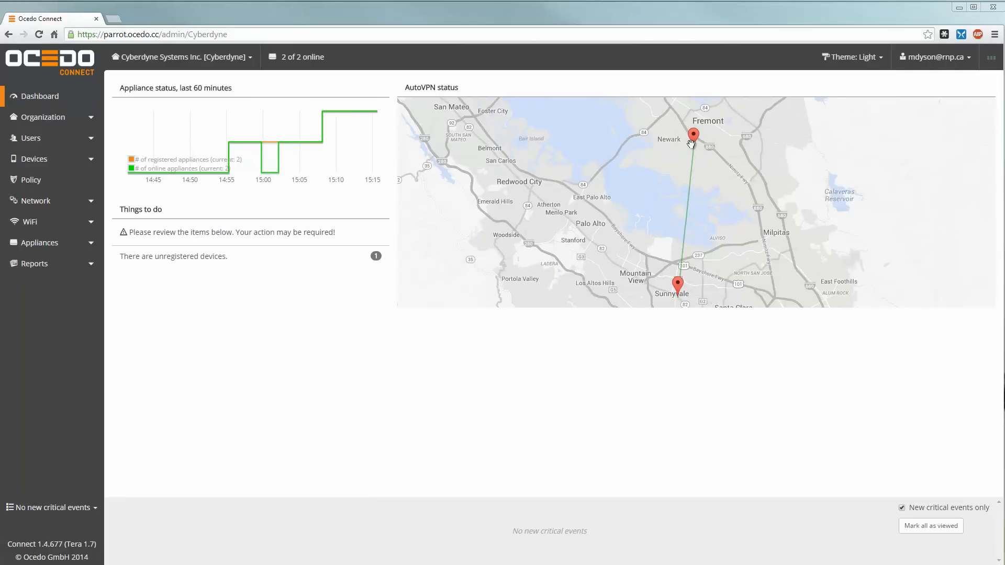
{"action": "mouse_move", "coordinate": [696, 142]}
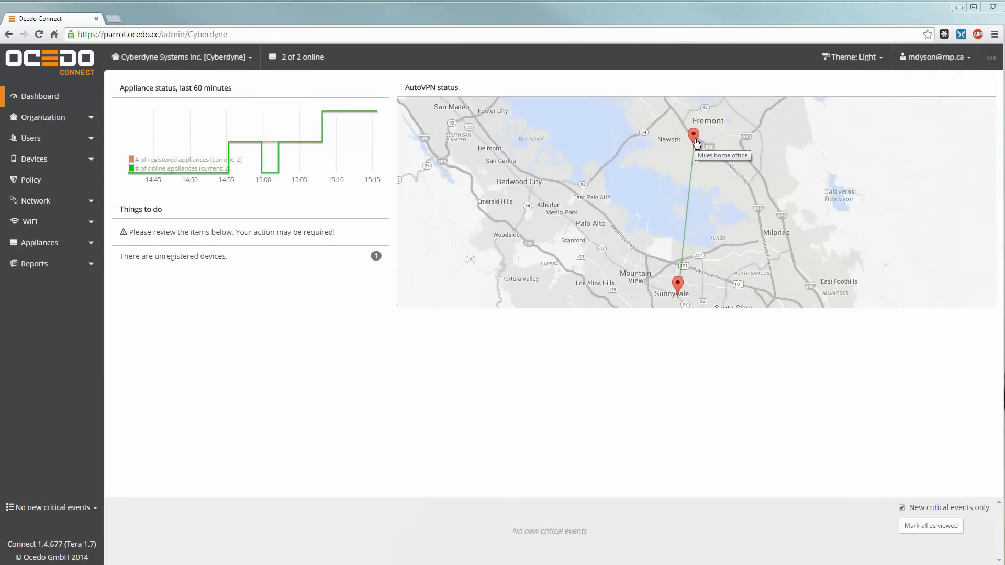